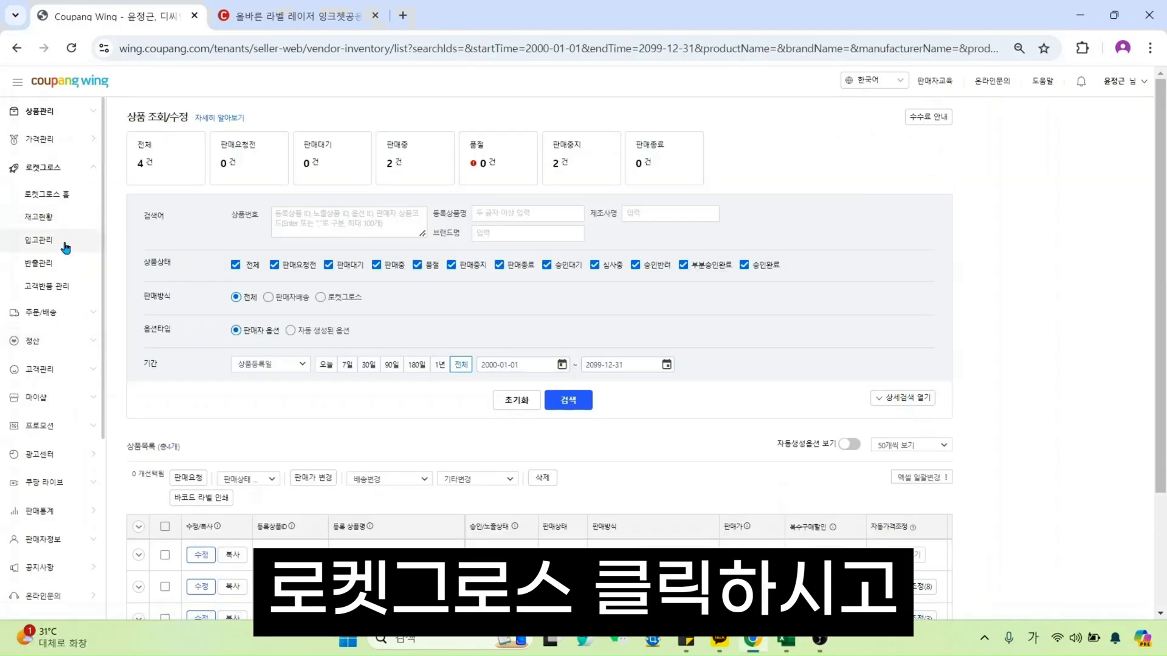
# Open Rocket Growth's 입고관리 and choose parcel delivery (택배로 보내기) under 직접 보내기 for the new inbound shipment.
pyautogui.click(65, 245)
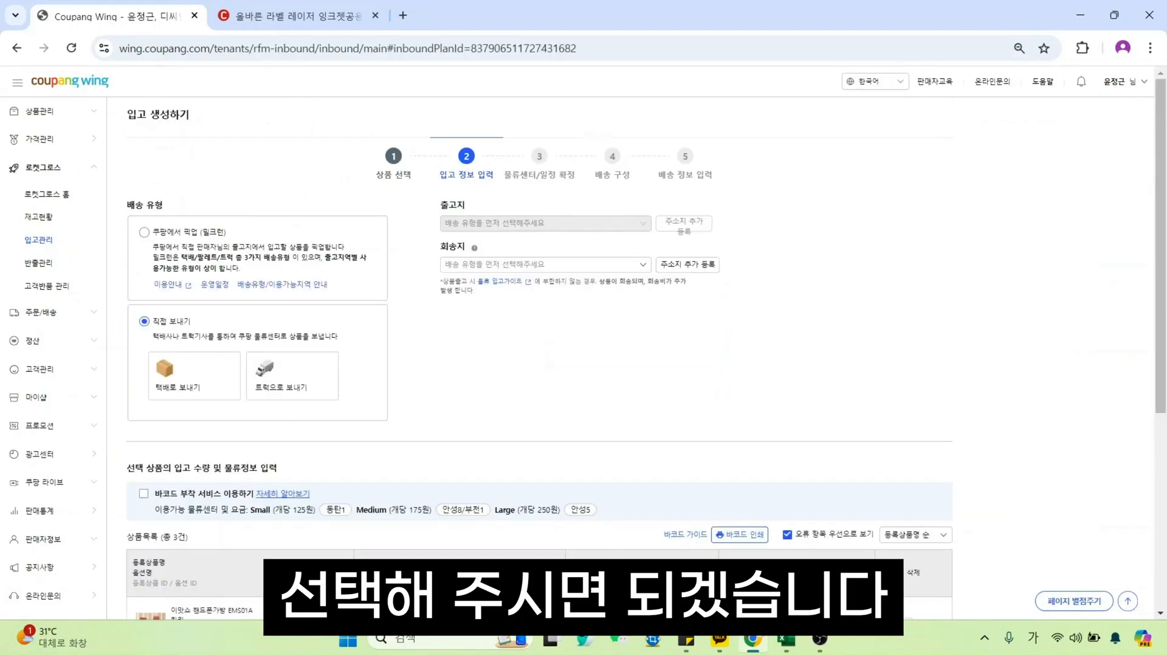
pyautogui.scroll(-2, 682, 362)
pyautogui.scroll(2, 682, 361)
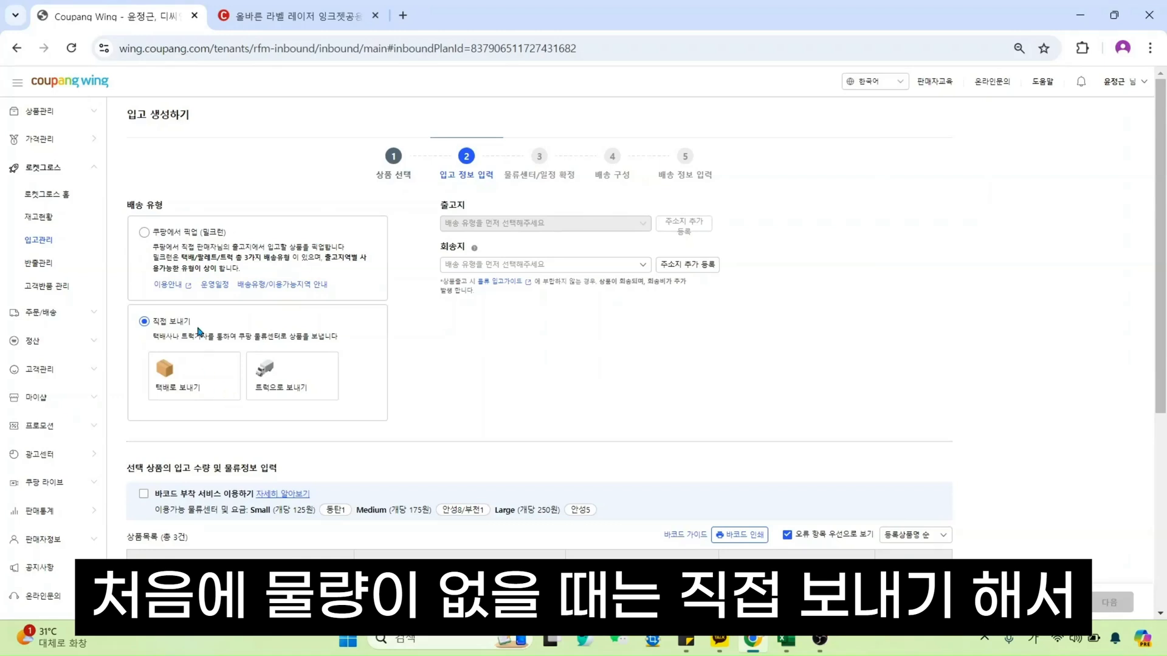
pyautogui.click(187, 392)
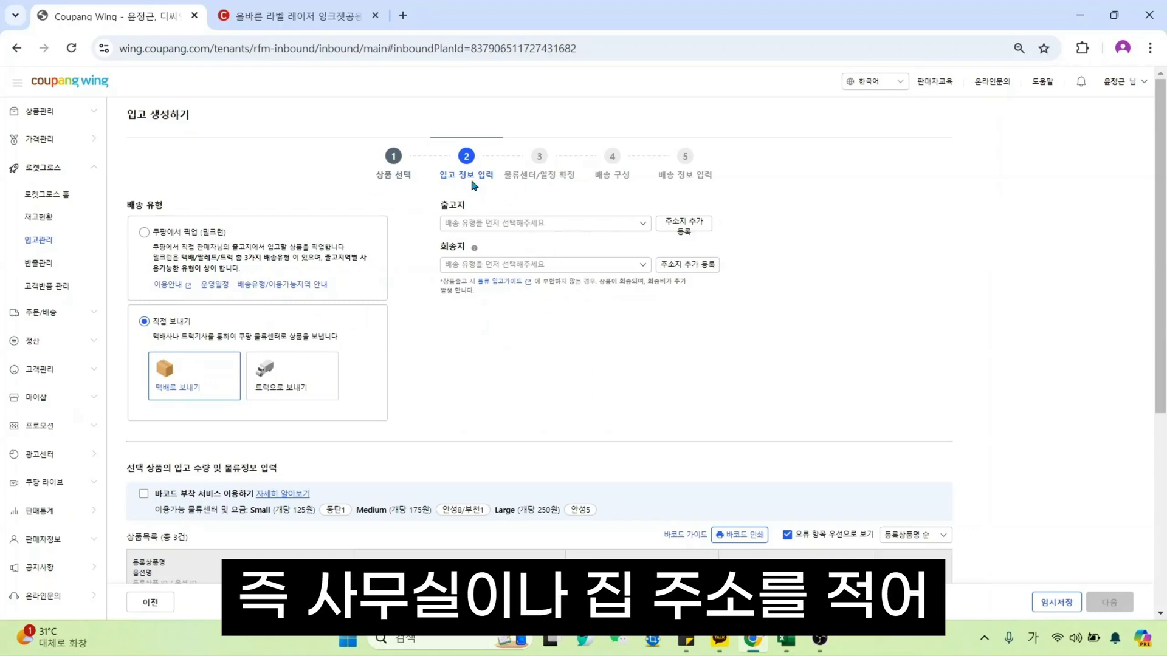
# Select the registered address as the shipment's 출고지 and the last listed saved address as its 회송지.
pyautogui.click(595, 226)
pyautogui.click(577, 277)
pyautogui.click(559, 265)
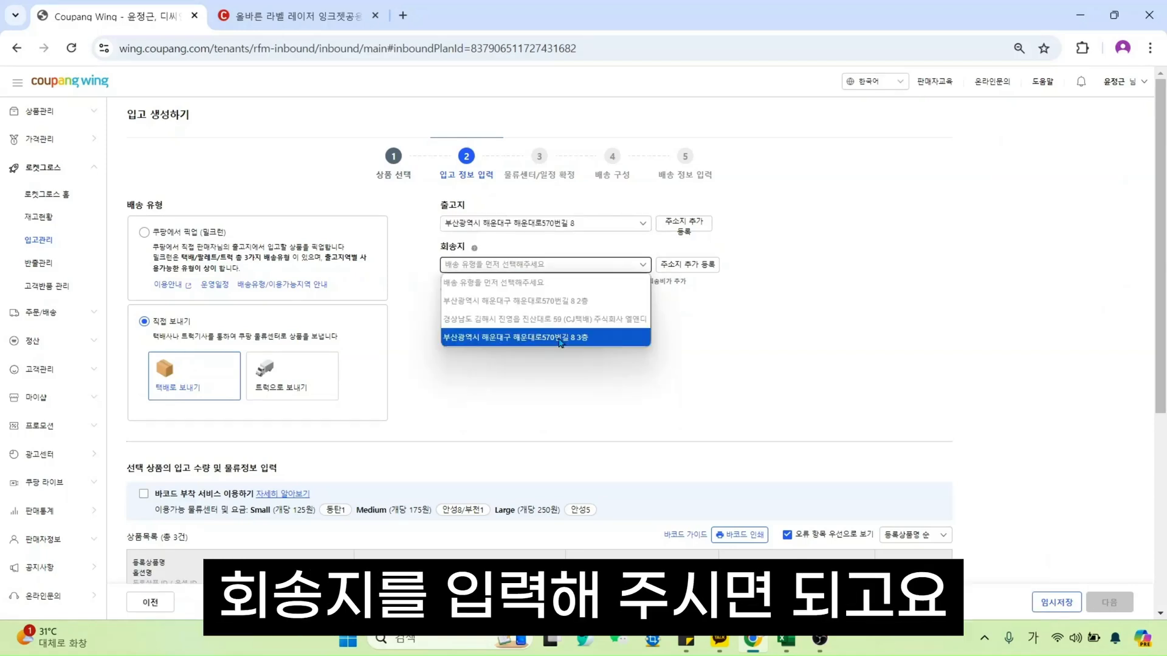
pyautogui.click(560, 338)
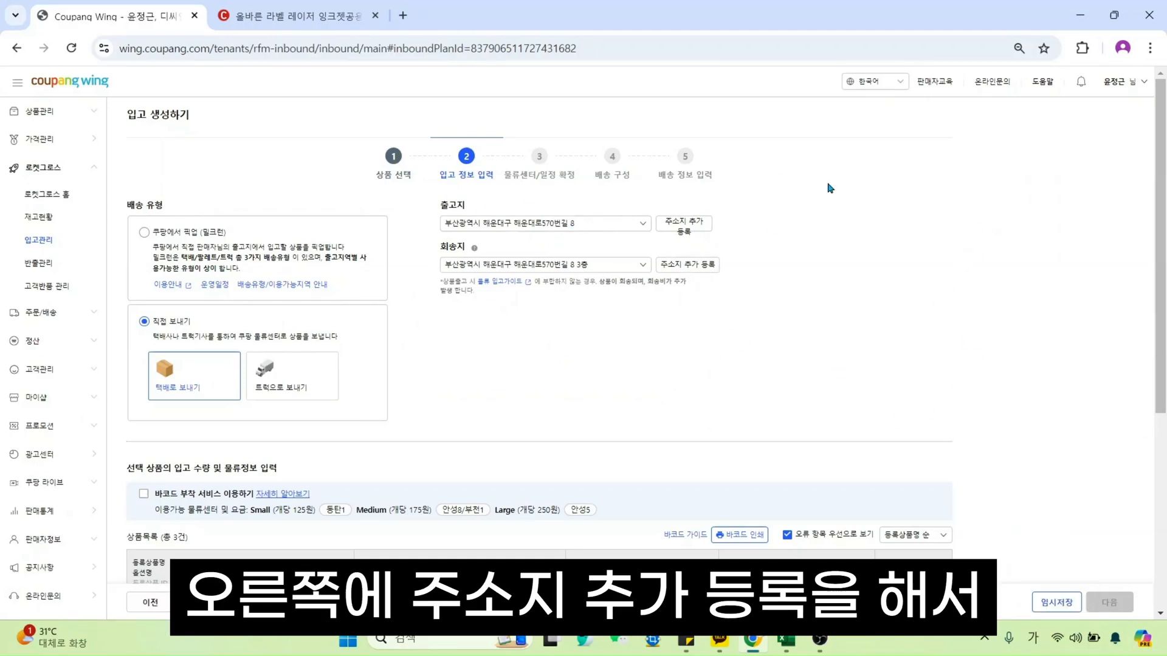
# Review the barcode attachment service guide and the fees and available centers for Small, Medium and Large products.
pyautogui.scroll(-5, 869, 336)
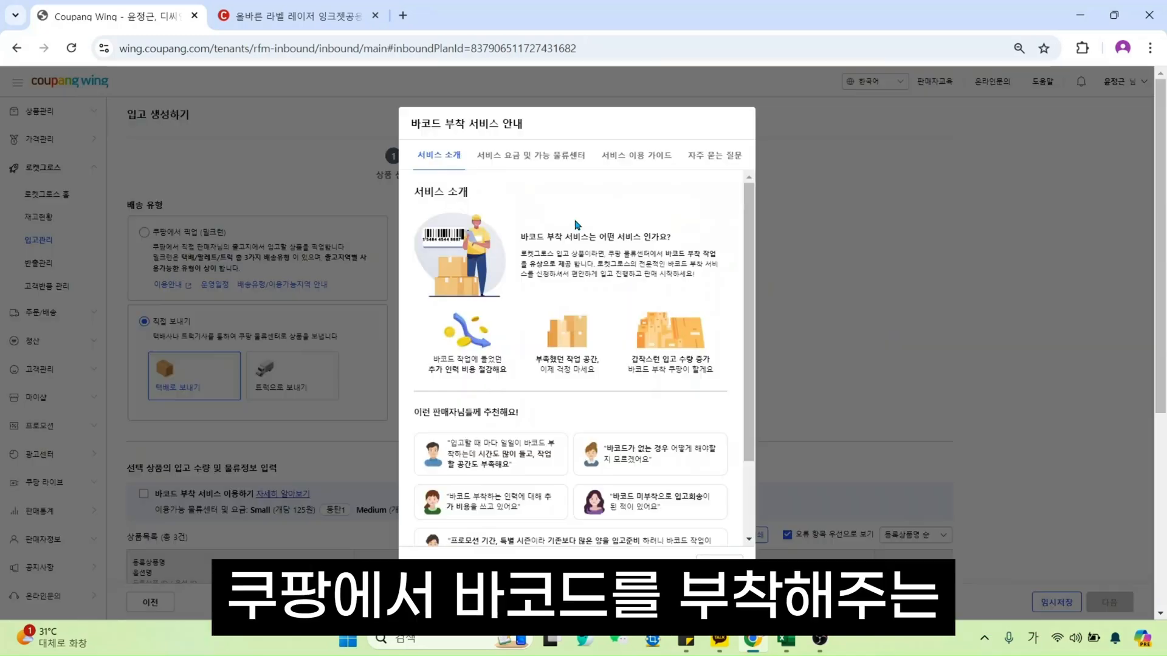
pyautogui.click(531, 182)
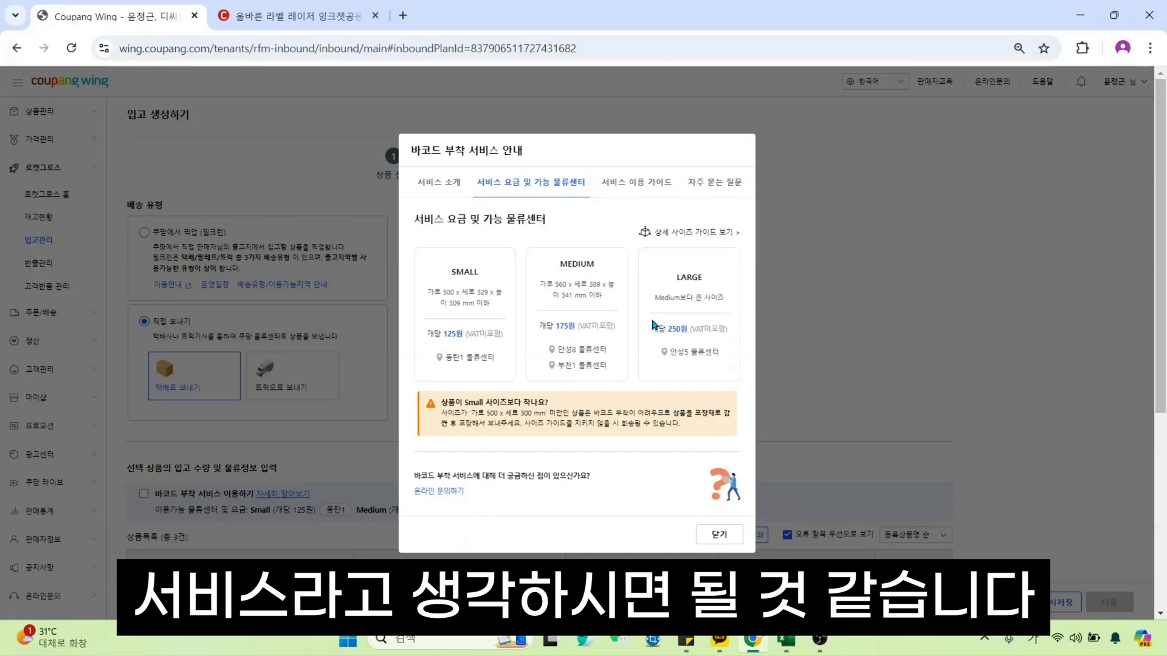
pyautogui.moveTo(427, 292); pyautogui.dragTo(464, 290)
pyautogui.click(514, 357)
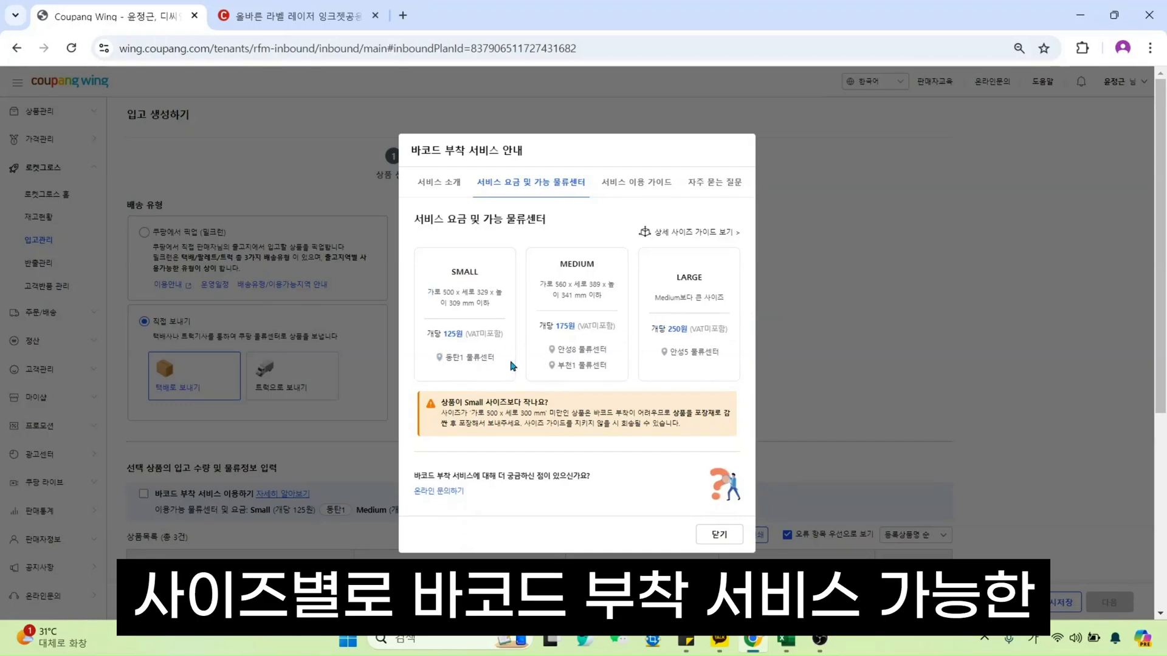
pyautogui.moveTo(512, 366); pyautogui.dragTo(439, 365)
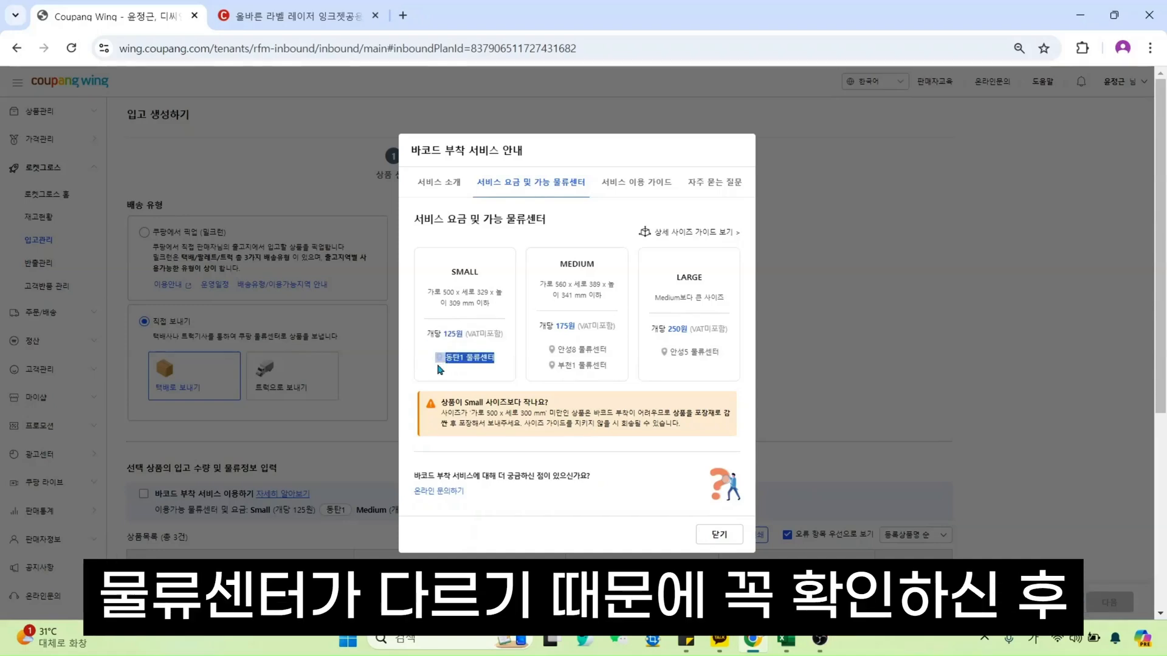
pyautogui.click(468, 377)
pyautogui.moveTo(529, 354); pyautogui.dragTo(621, 376)
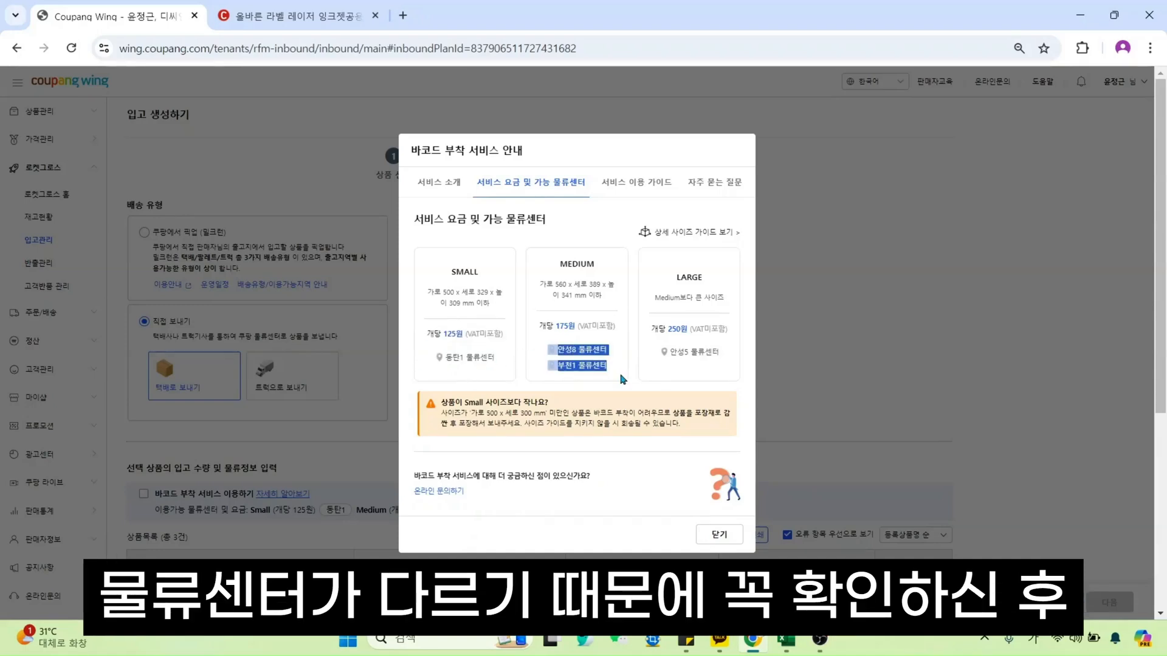
pyautogui.click(668, 372)
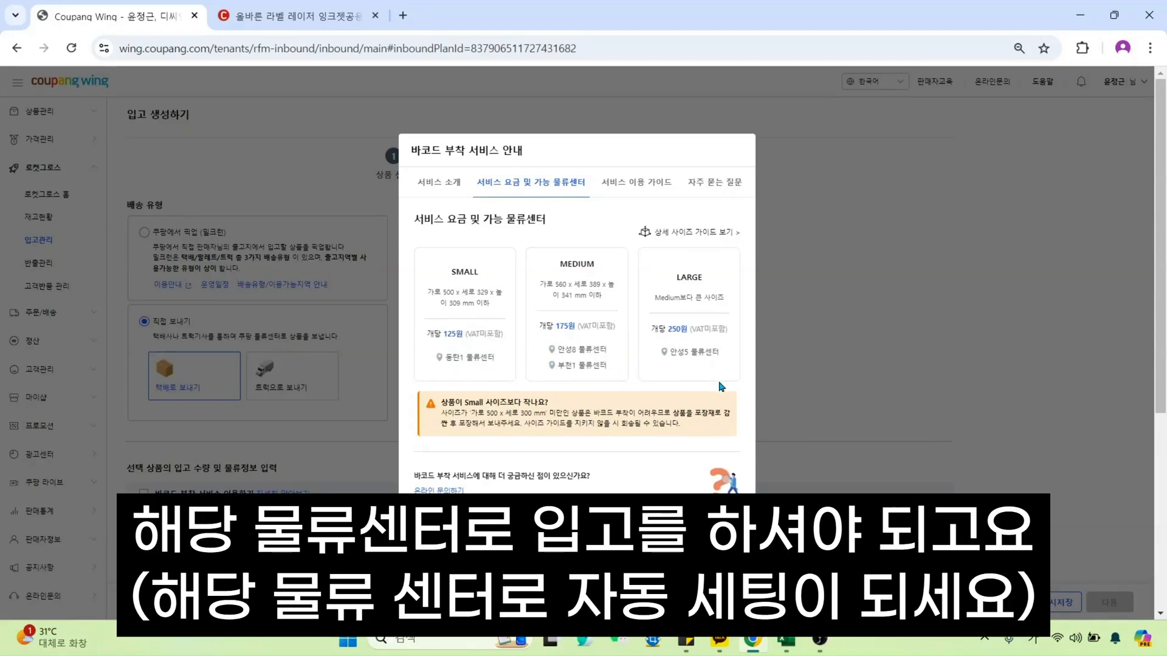
pyautogui.click(722, 538)
pyautogui.scroll(-2, 556, 462)
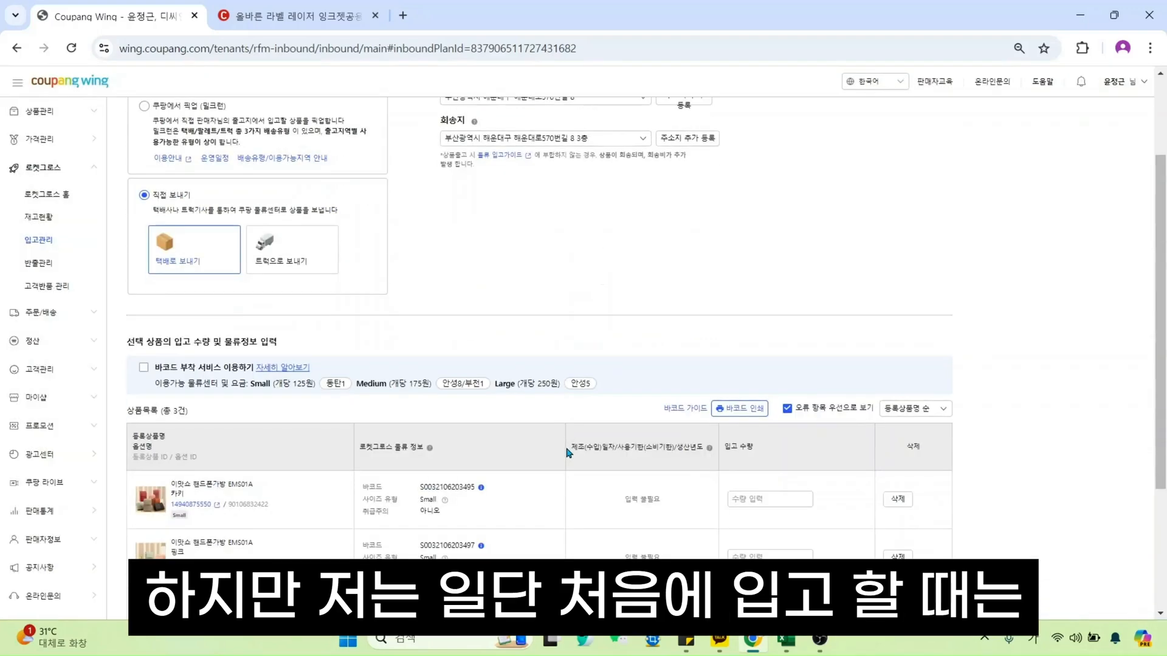
pyautogui.scroll(-2, 581, 442)
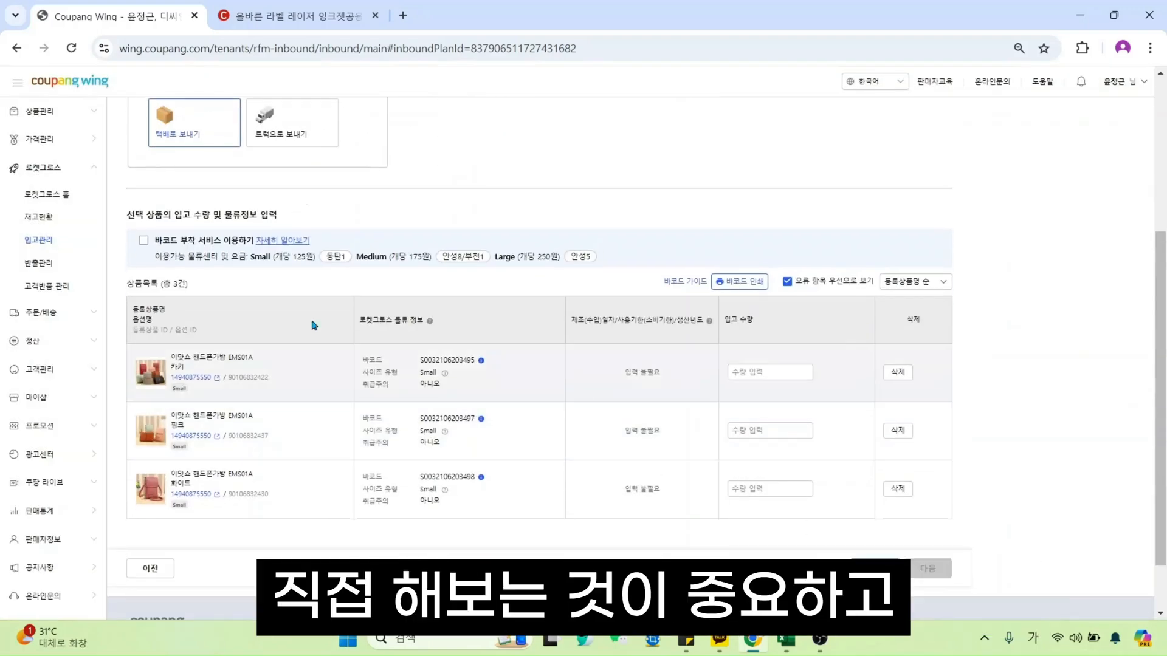
pyautogui.moveTo(150, 256); pyautogui.dragTo(634, 260)
pyautogui.click(634, 260)
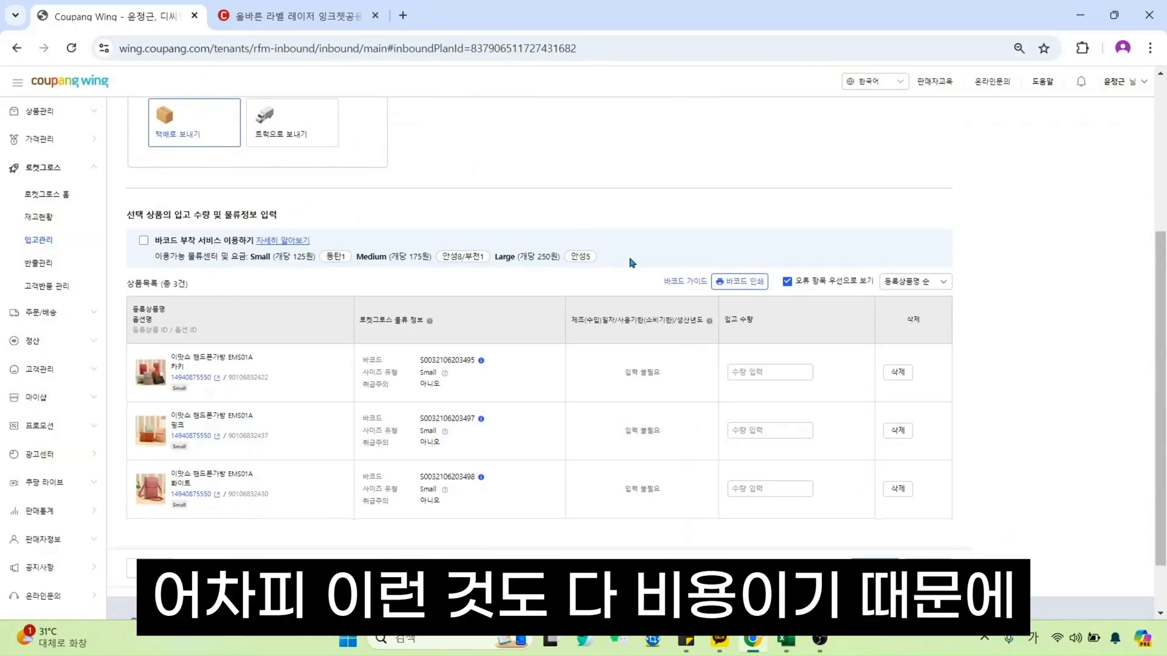
# Set the inbound quantity to 5 each for the 카키, 핑크 and 화이트 handbag options and continue to 물류센터/일정 확정.
pyautogui.click(763, 370)
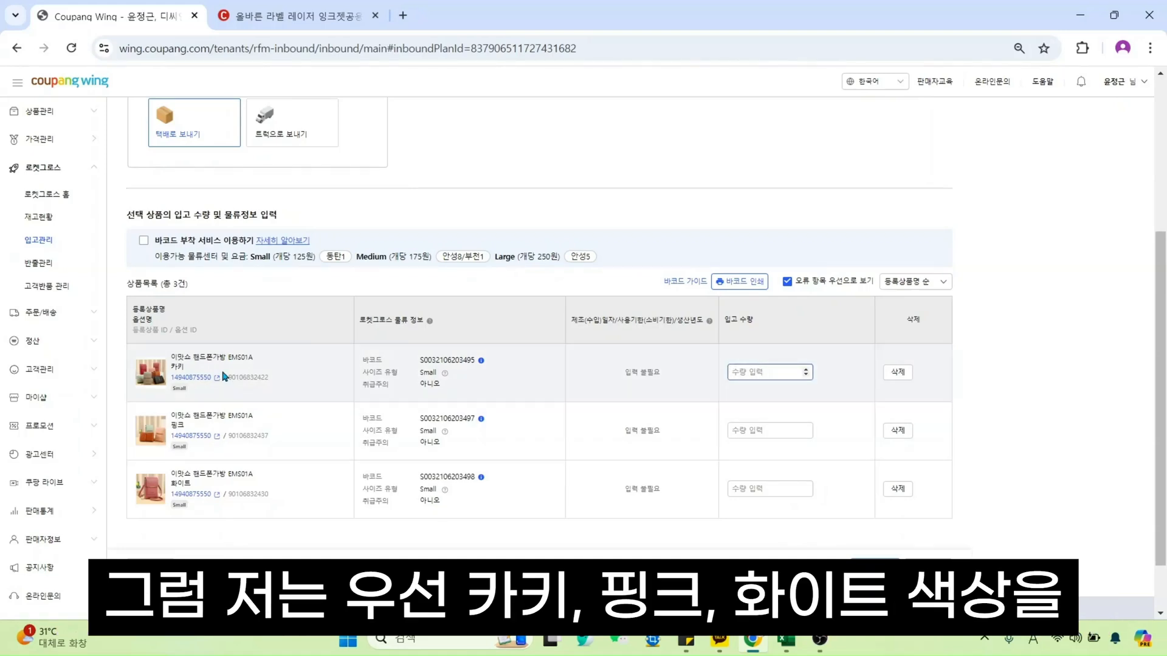
pyautogui.write('5')
pyautogui.click(770, 431)
pyautogui.write('5')
pyautogui.click(753, 488)
pyautogui.write('5')
pyautogui.click(768, 531)
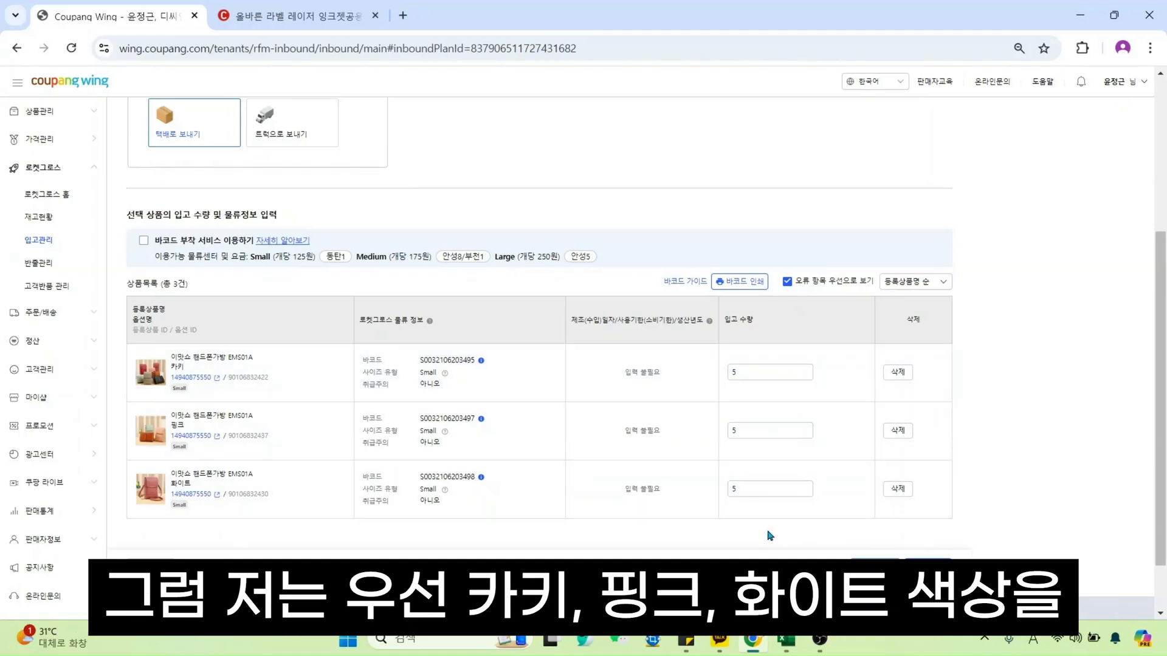
pyautogui.click(481, 360)
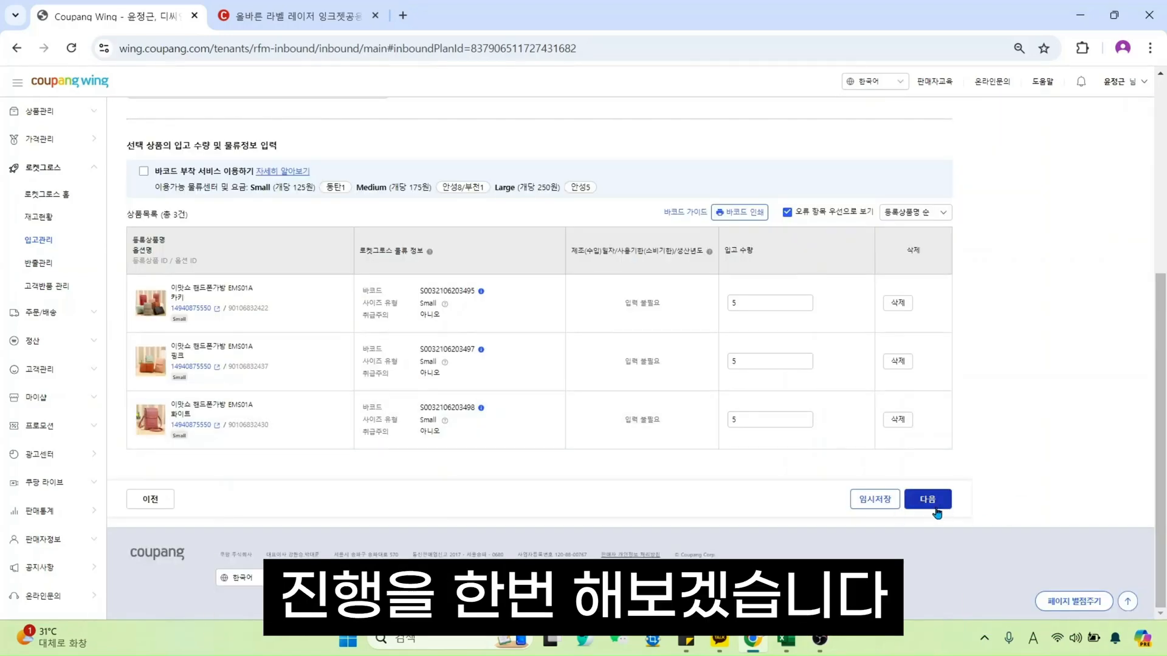
pyautogui.click(935, 509)
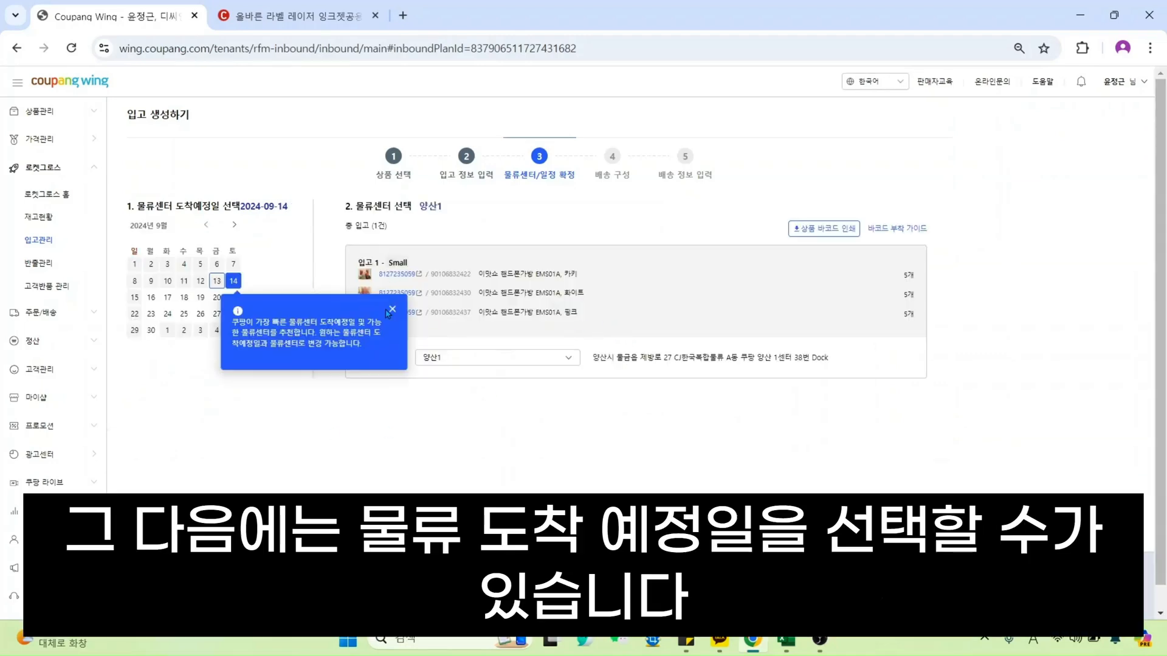
# Dismiss the recommendation tip and check the expected arrival date at the fulfillment center.
pyautogui.click(387, 311)
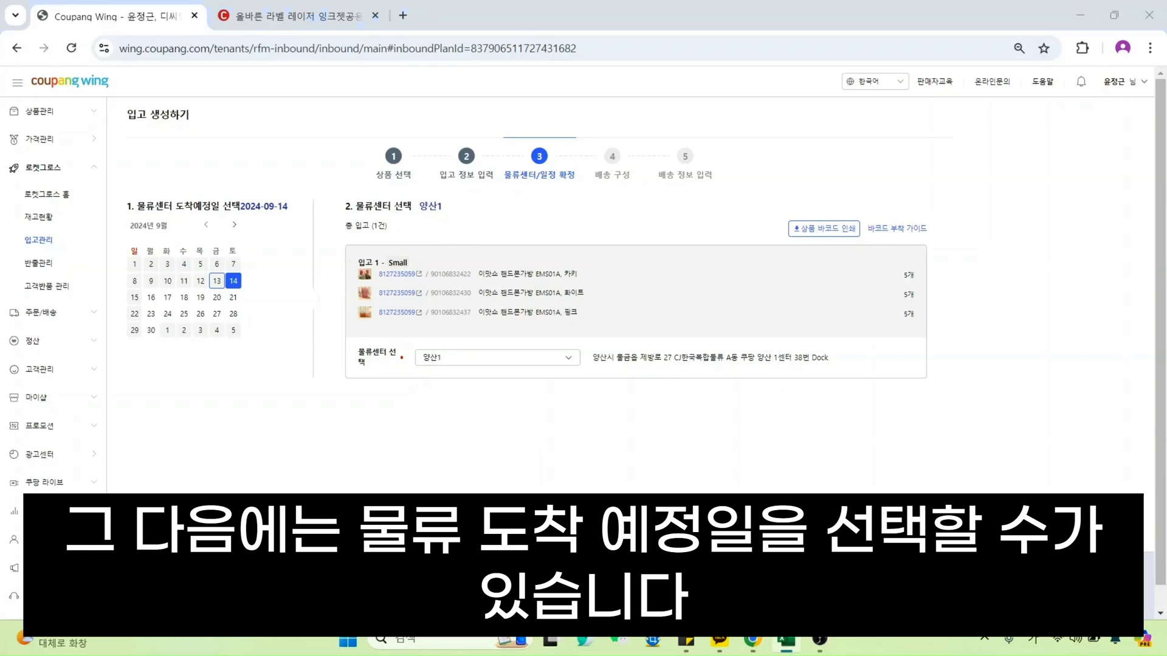
pyautogui.moveTo(284, 208); pyautogui.dragTo(239, 229)
pyautogui.click(291, 152)
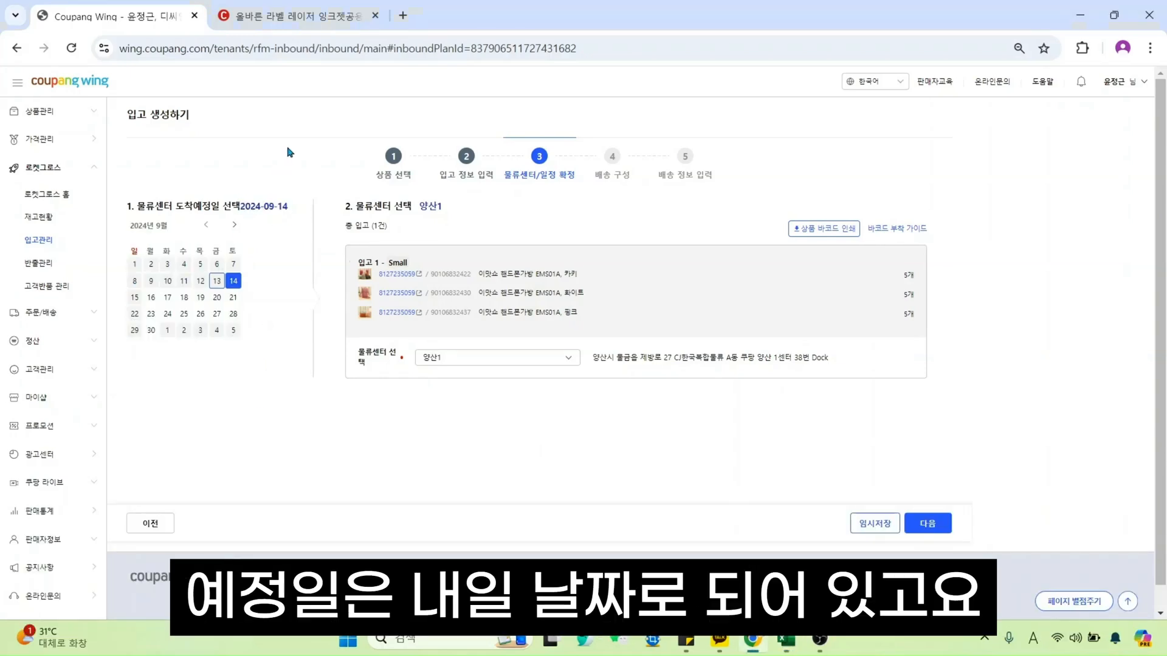
pyautogui.moveTo(302, 210); pyautogui.dragTo(244, 208)
pyautogui.click(235, 382)
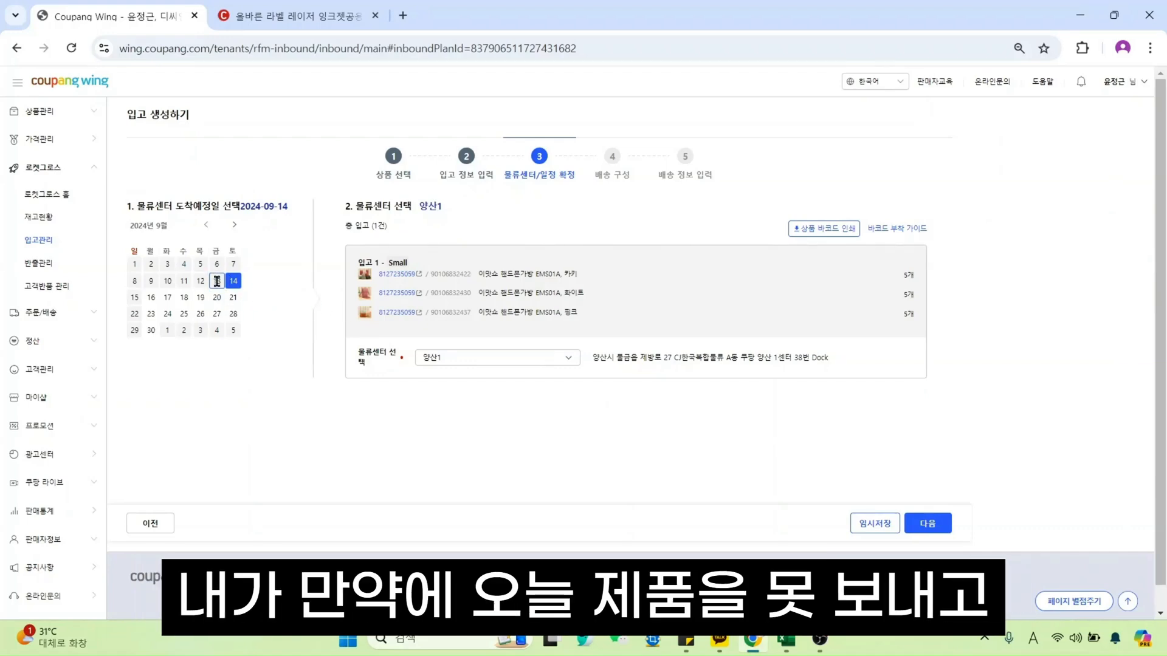
# Try 2024-09-16 and 2024-09-17 as the expected arrival date to compare the assigned centers, and restore 2024-09-14.
pyautogui.click(150, 298)
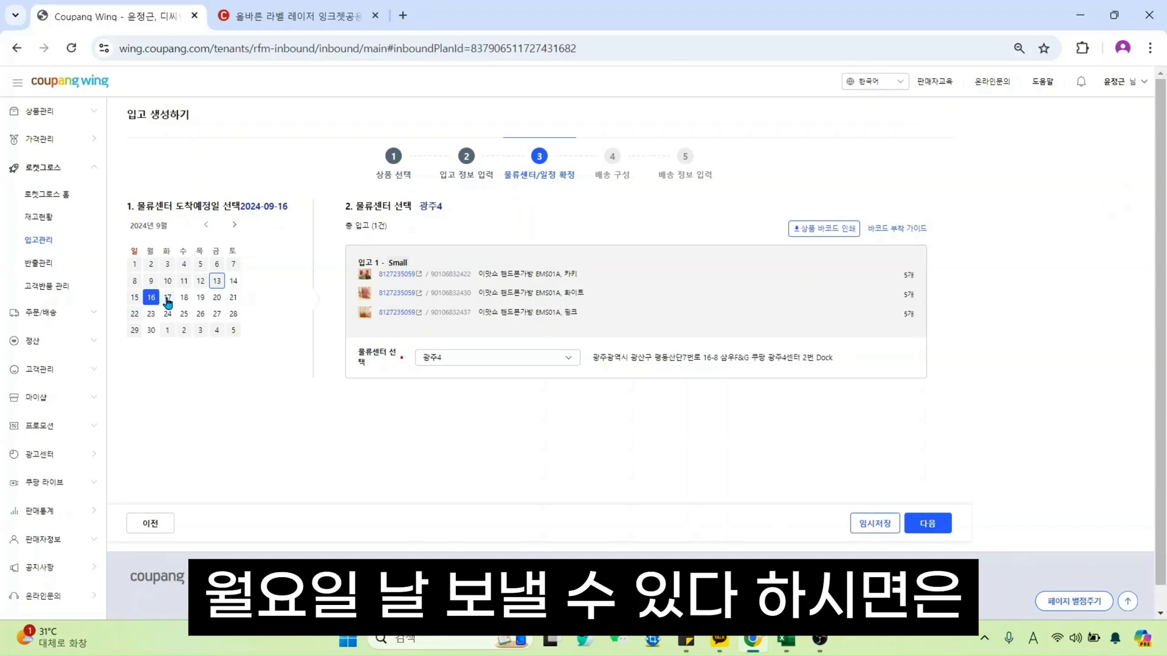
pyautogui.click(167, 298)
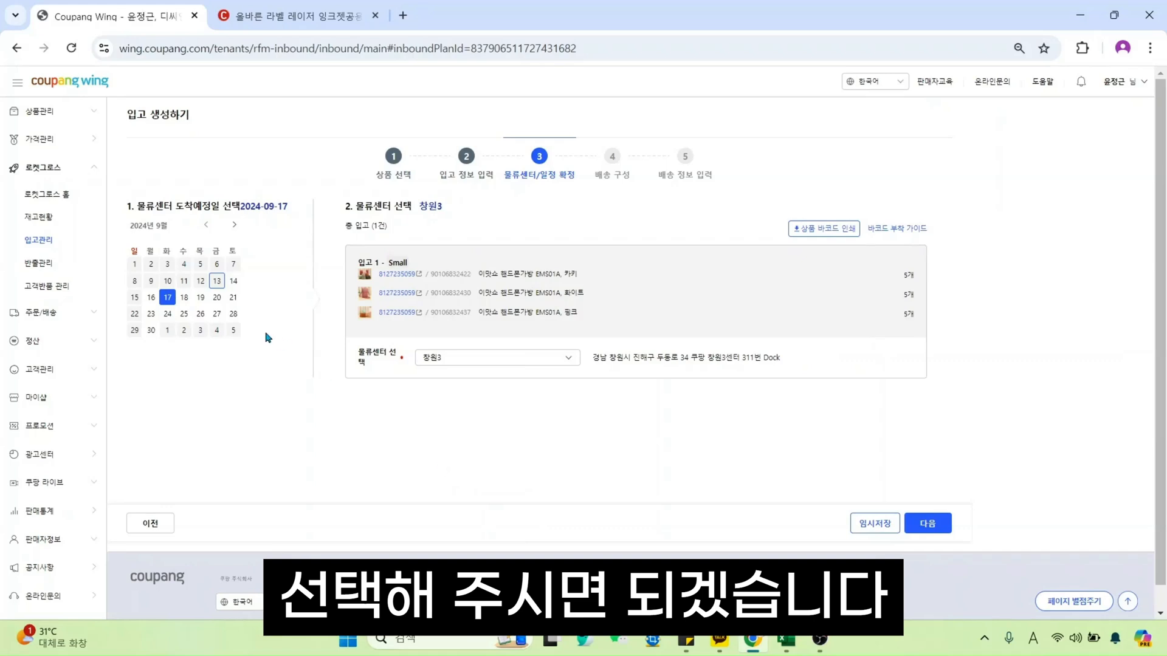
pyautogui.click(234, 282)
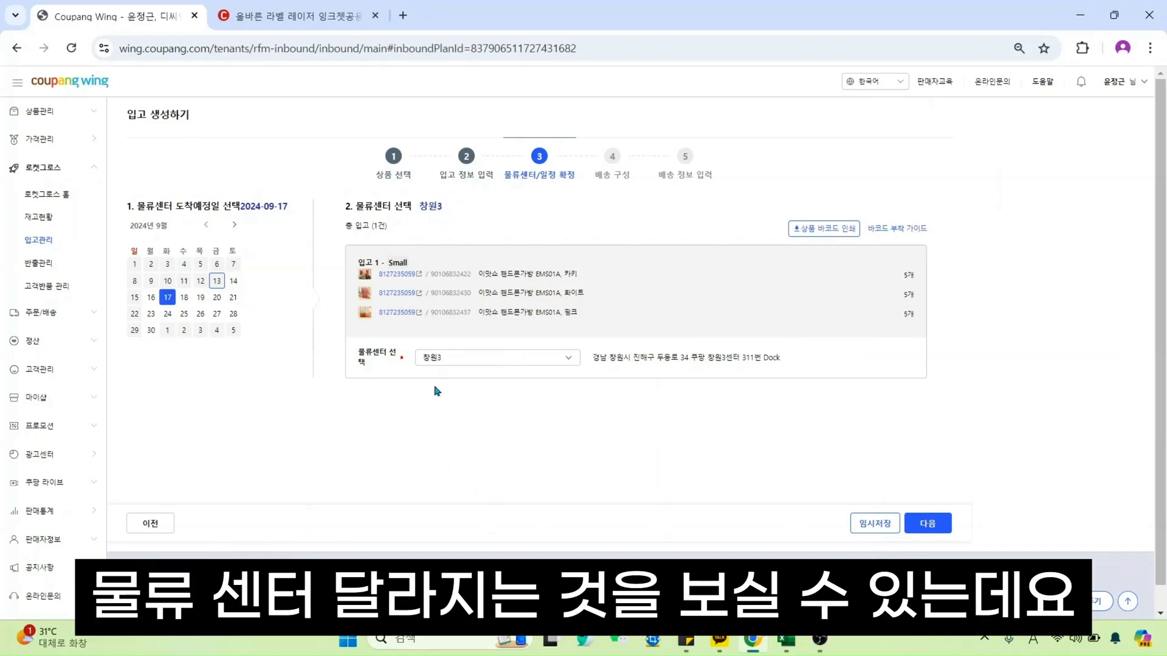
pyautogui.click(234, 282)
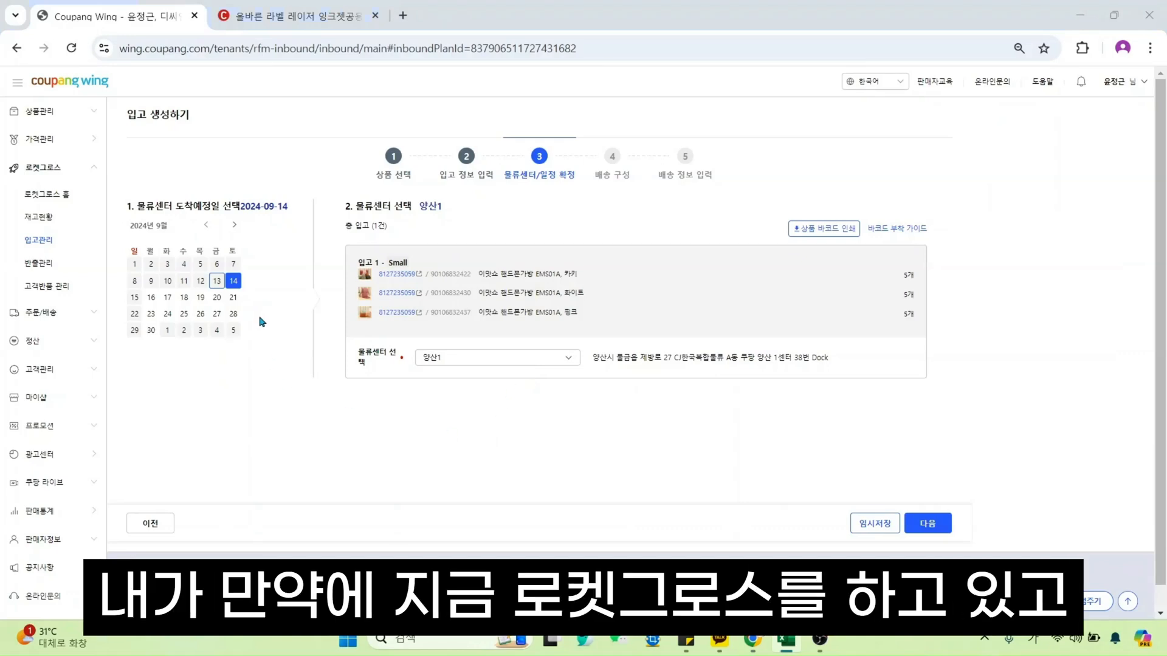
# Choose 양산1 from the full list of available fulfillment centers, apply it and continue to 배송 구성.
pyautogui.click(467, 362)
pyautogui.click(467, 362)
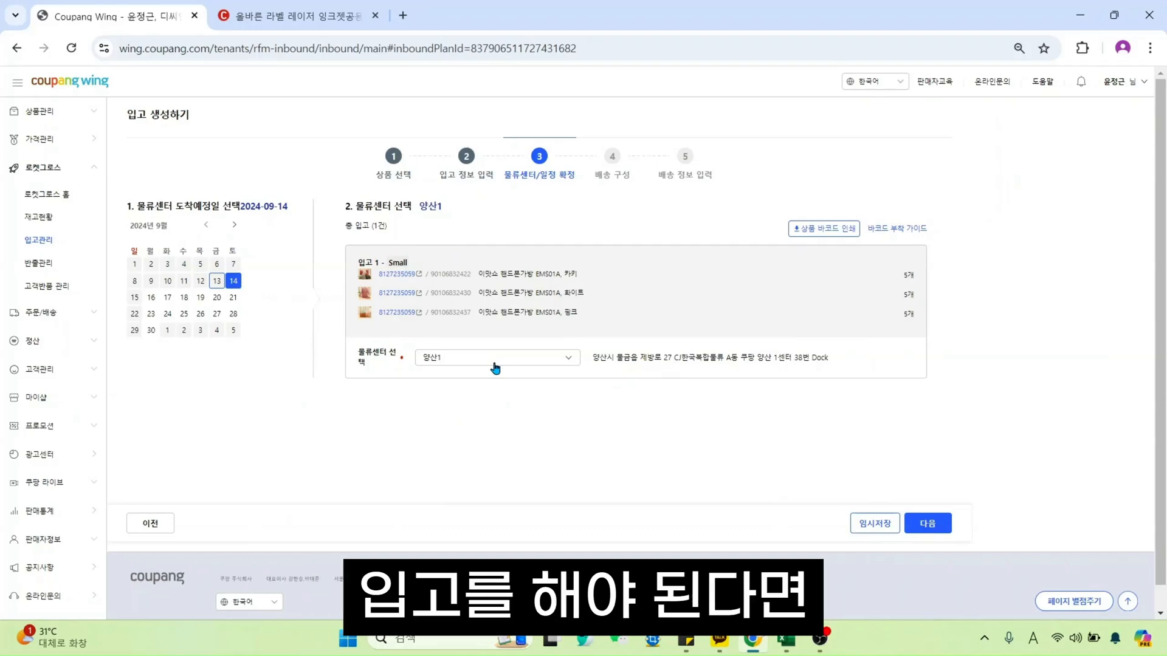
pyautogui.click(494, 365)
pyautogui.click(498, 514)
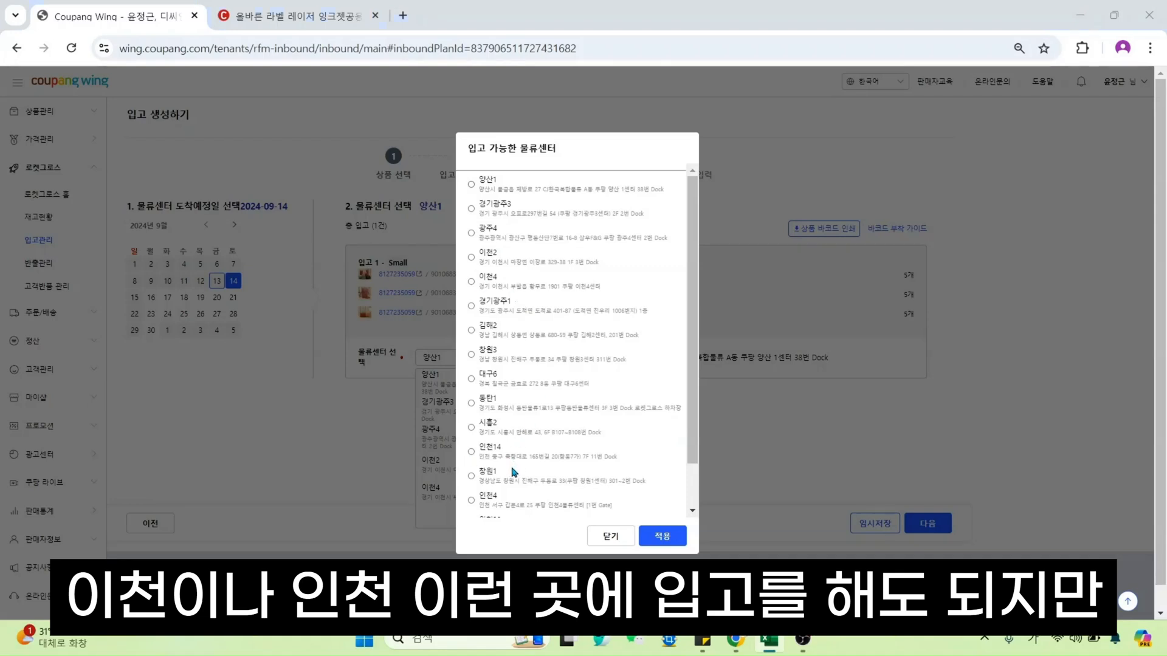
pyautogui.click(472, 185)
pyautogui.click(665, 537)
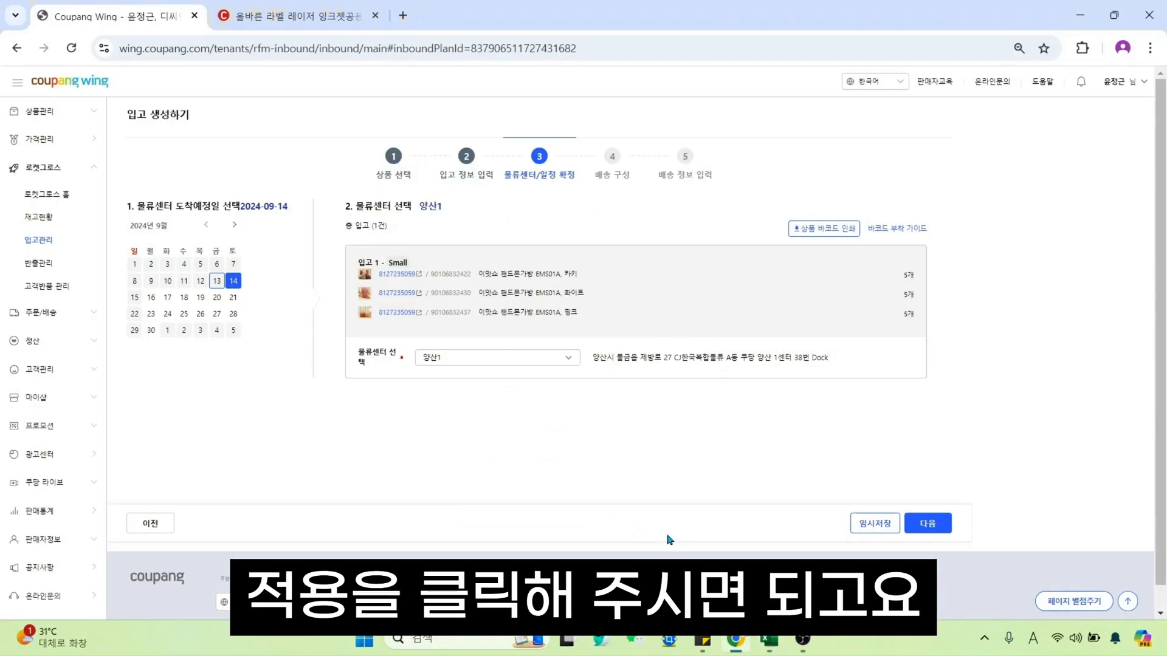
pyautogui.scroll(-1, 947, 506)
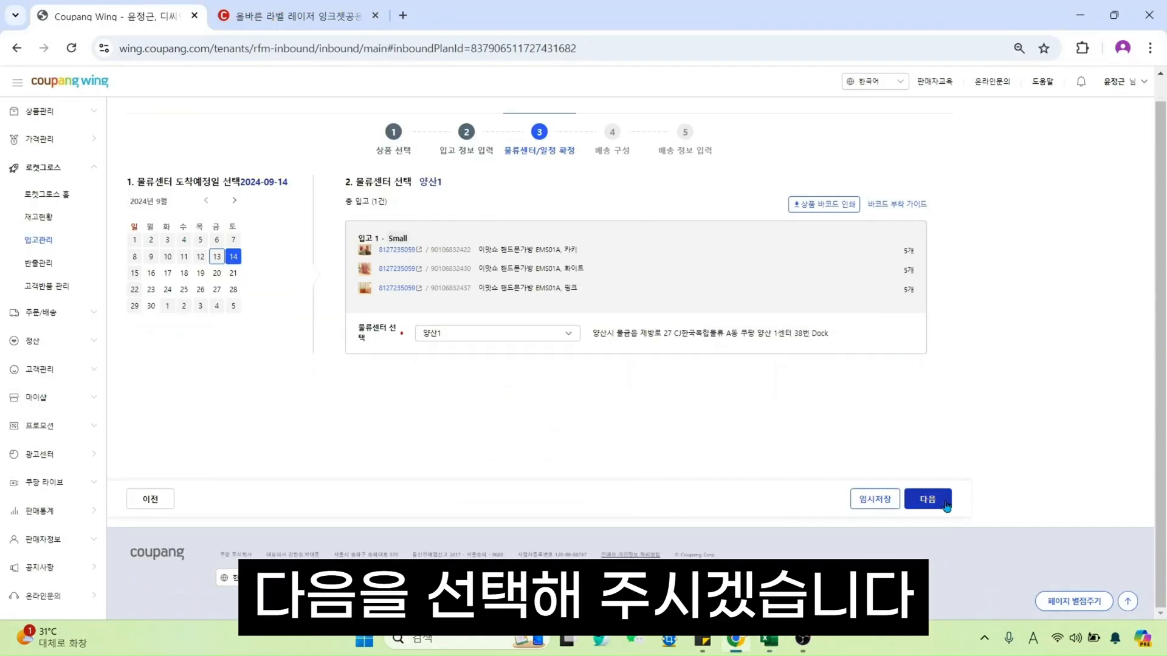
pyautogui.click(927, 499)
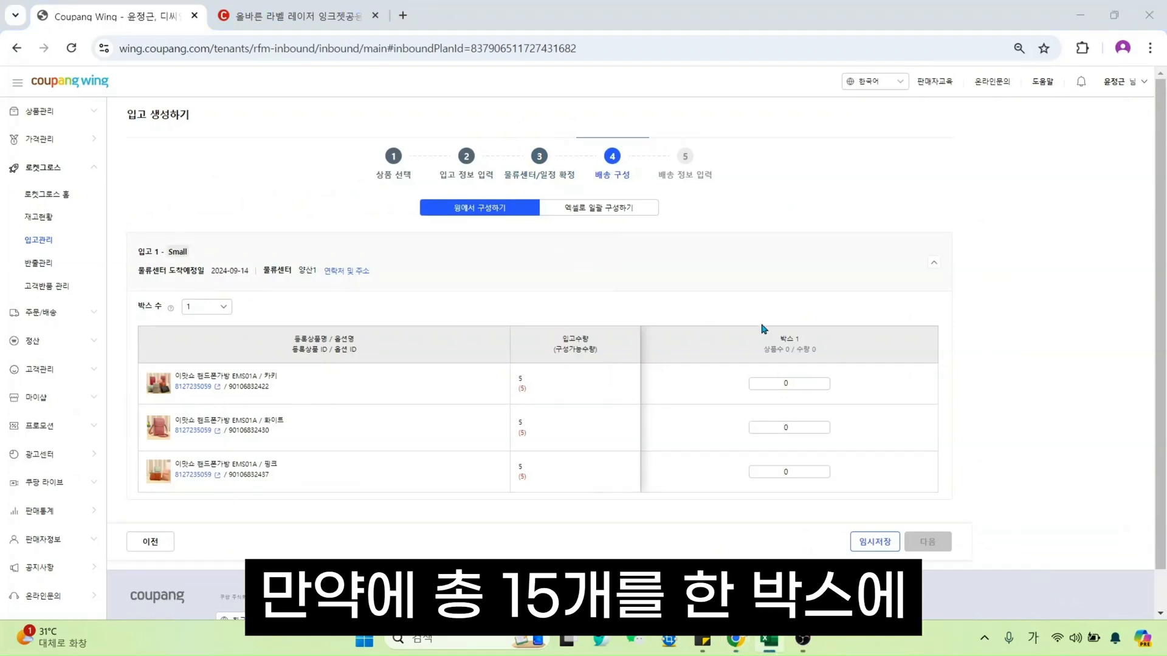
# Allocate 5 units each of the 카키, 화이트 and 핑크 handbags to 박스 1.
pyautogui.moveTo(515, 382); pyautogui.dragTo(534, 468)
pyautogui.click(546, 502)
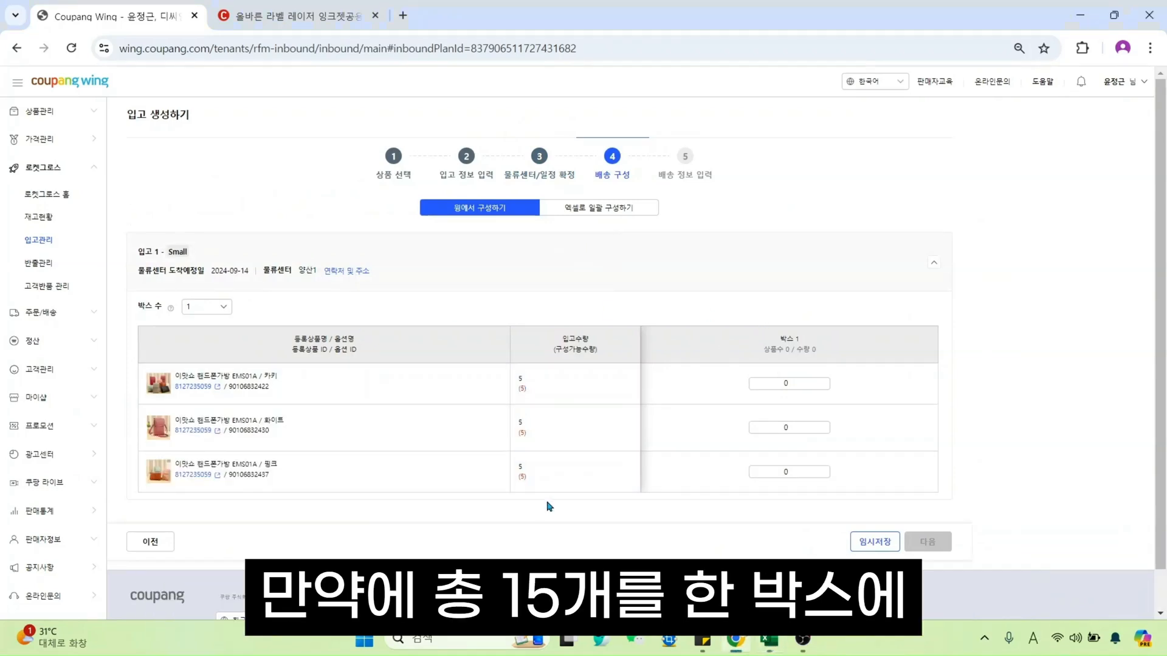
pyautogui.click(786, 384)
pyautogui.write('5')
pyautogui.press('Tab')
pyautogui.write('5')
pyautogui.press('Tab')
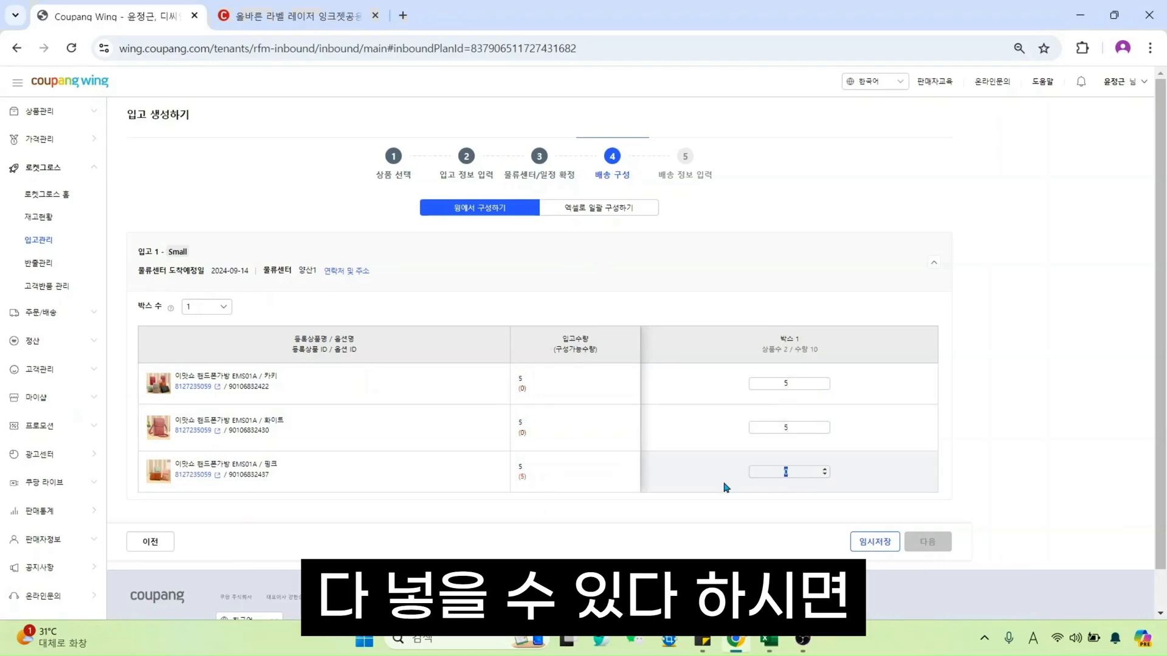
pyautogui.write('5')
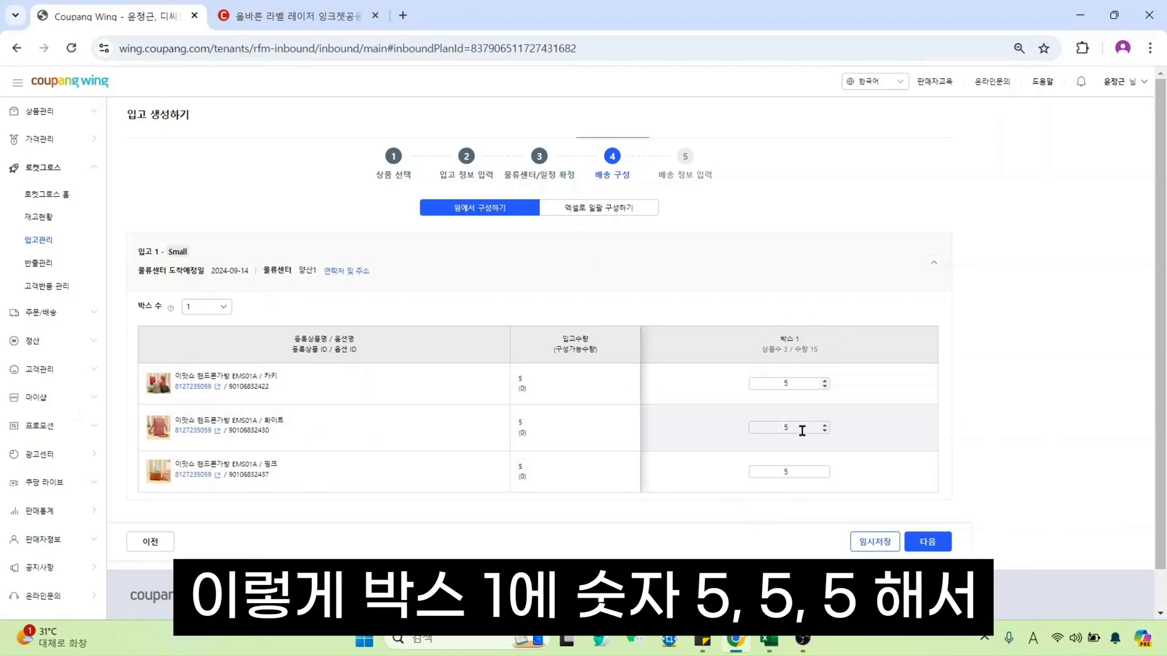
pyautogui.click(794, 468)
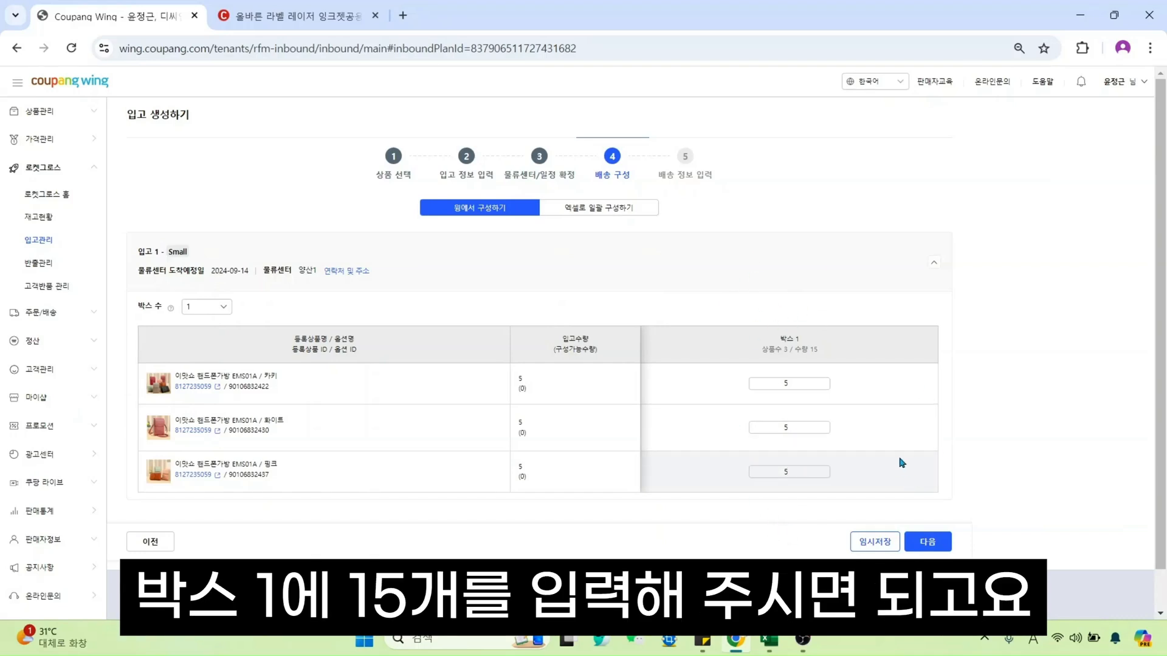
# Split the shipment over 3 boxes, with 5 카키 units in 박스 1, 5 화이트 in 박스 2 and 5 핑크 in 박스 3.
pyautogui.click(190, 313)
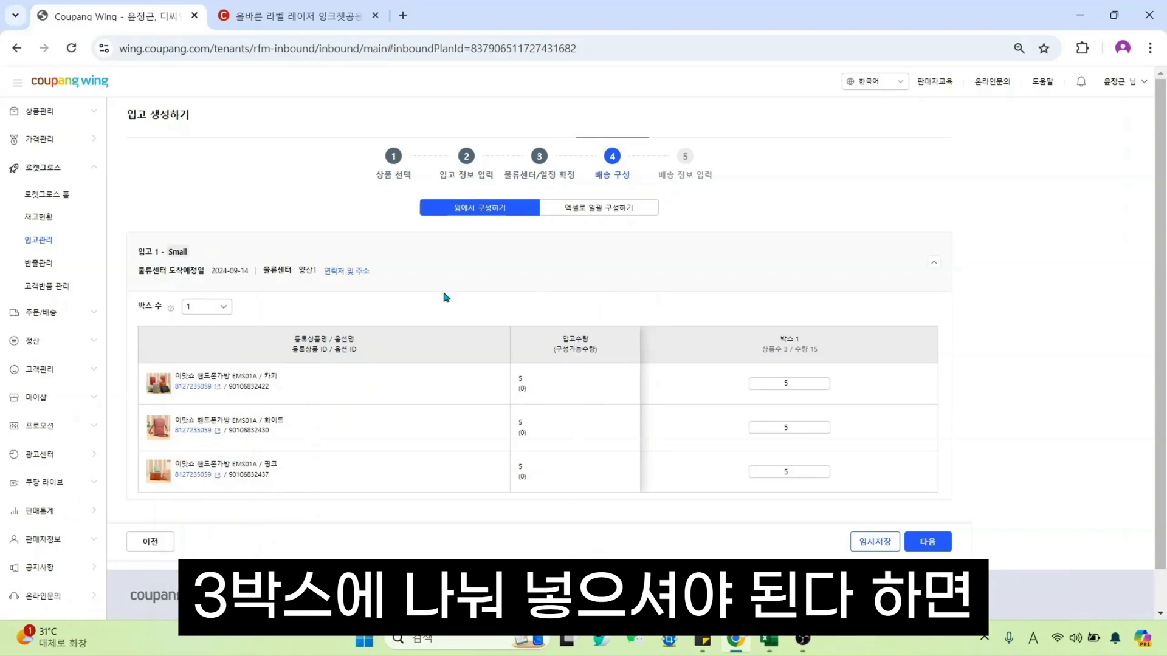
pyautogui.click(226, 306)
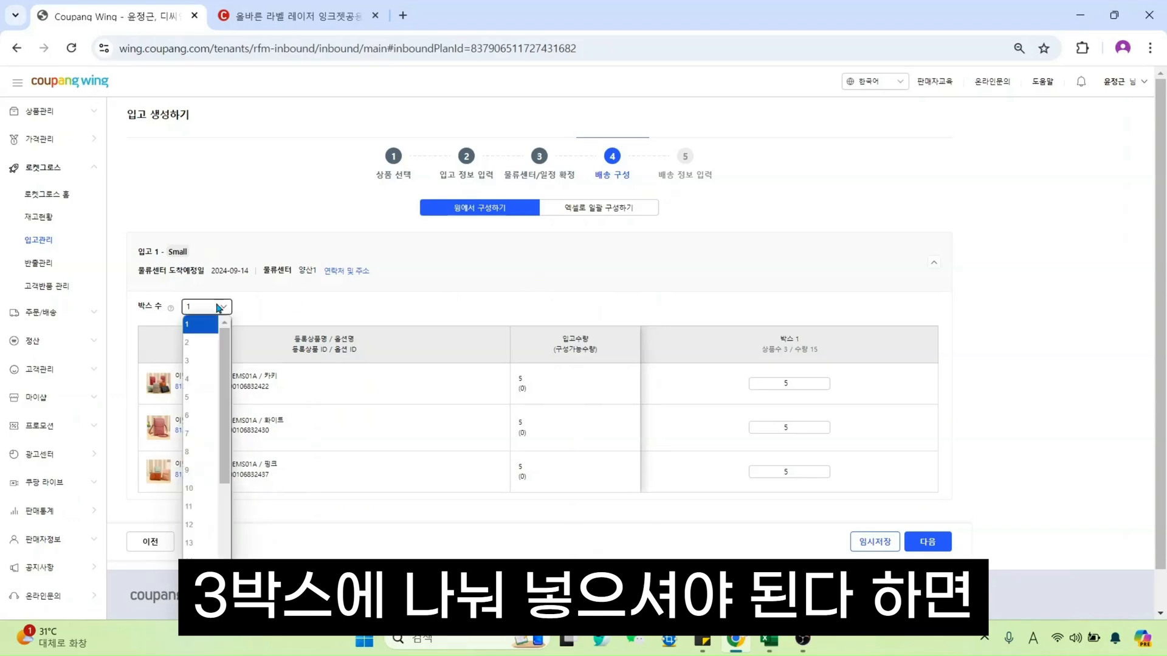
pyautogui.click(213, 363)
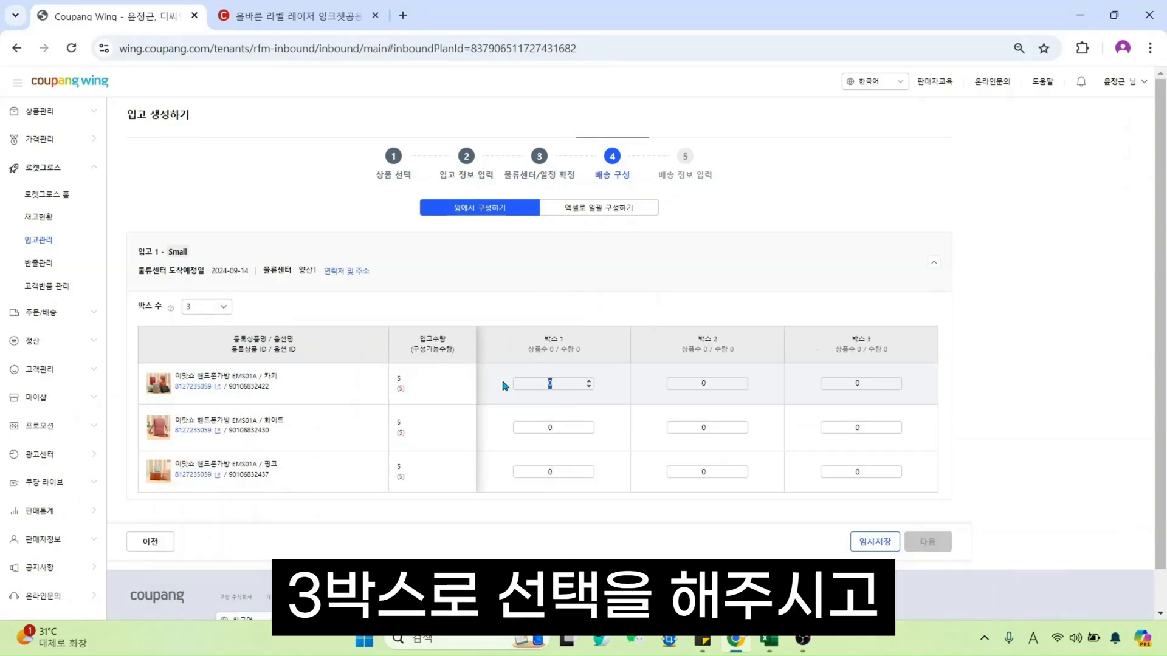
pyautogui.write('5')
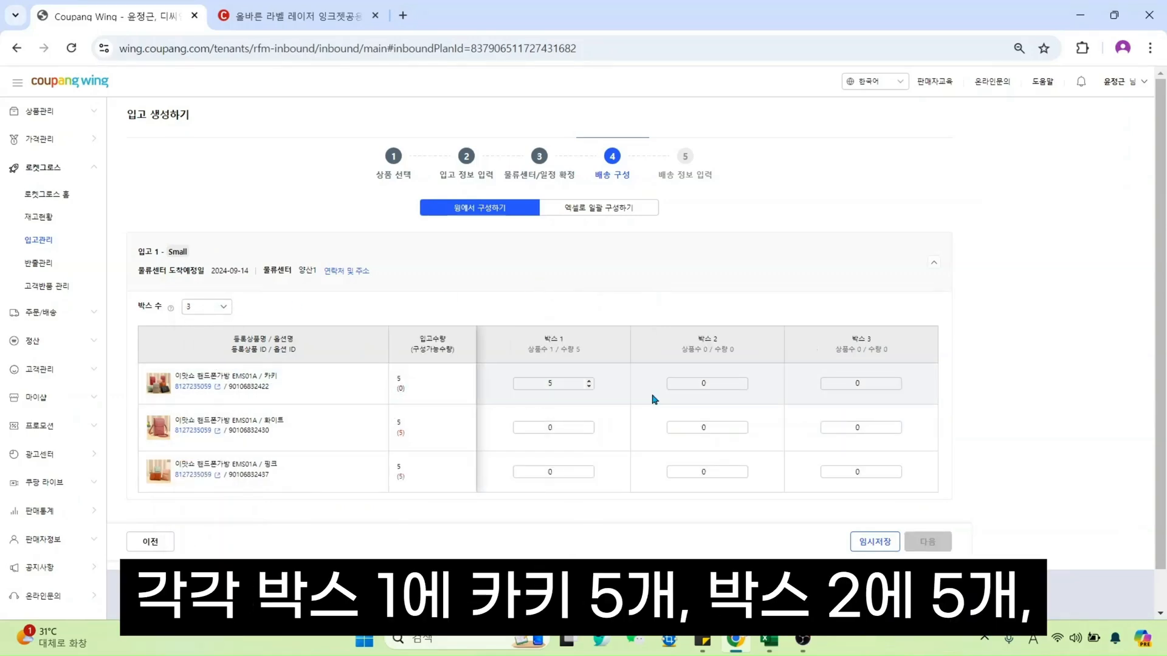
pyautogui.click(686, 427)
pyautogui.write('5')
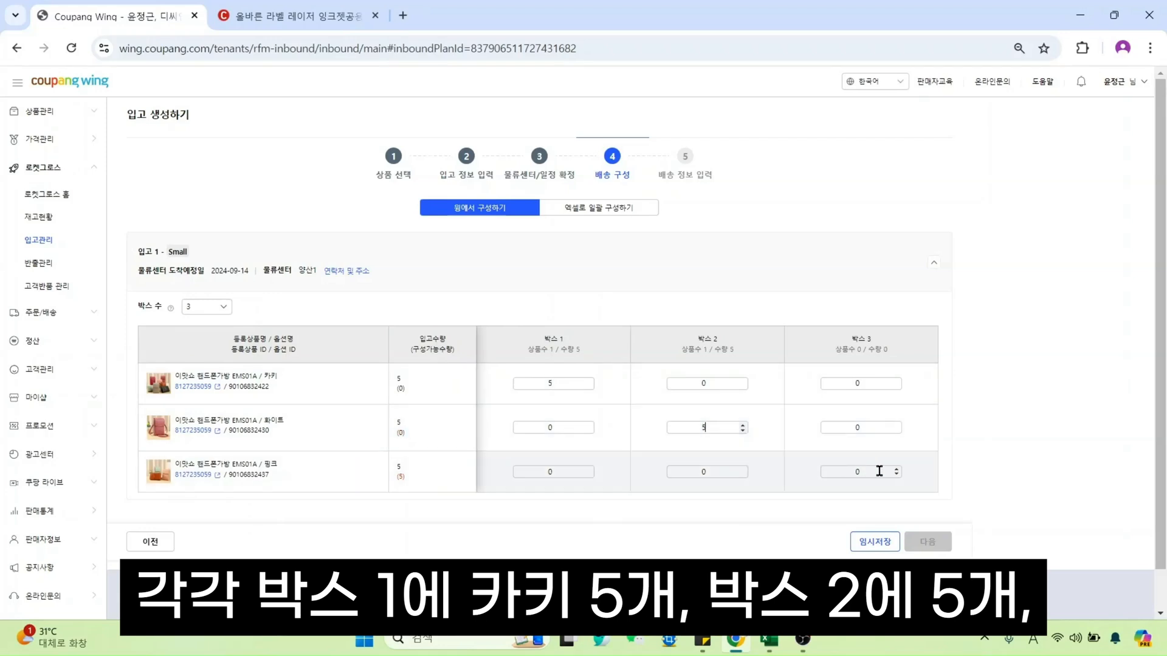
pyautogui.click(879, 472)
pyautogui.write('5')
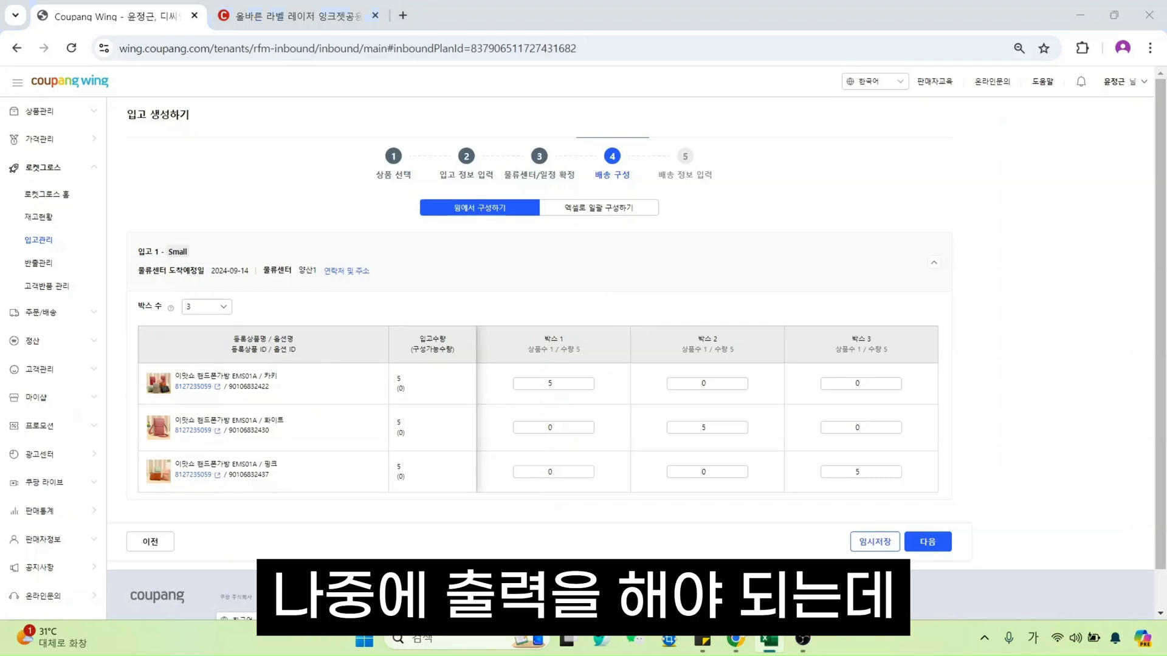
# Check the address and phone number in the contact details of the 양산1 fulfillment center.
pyautogui.click(346, 271)
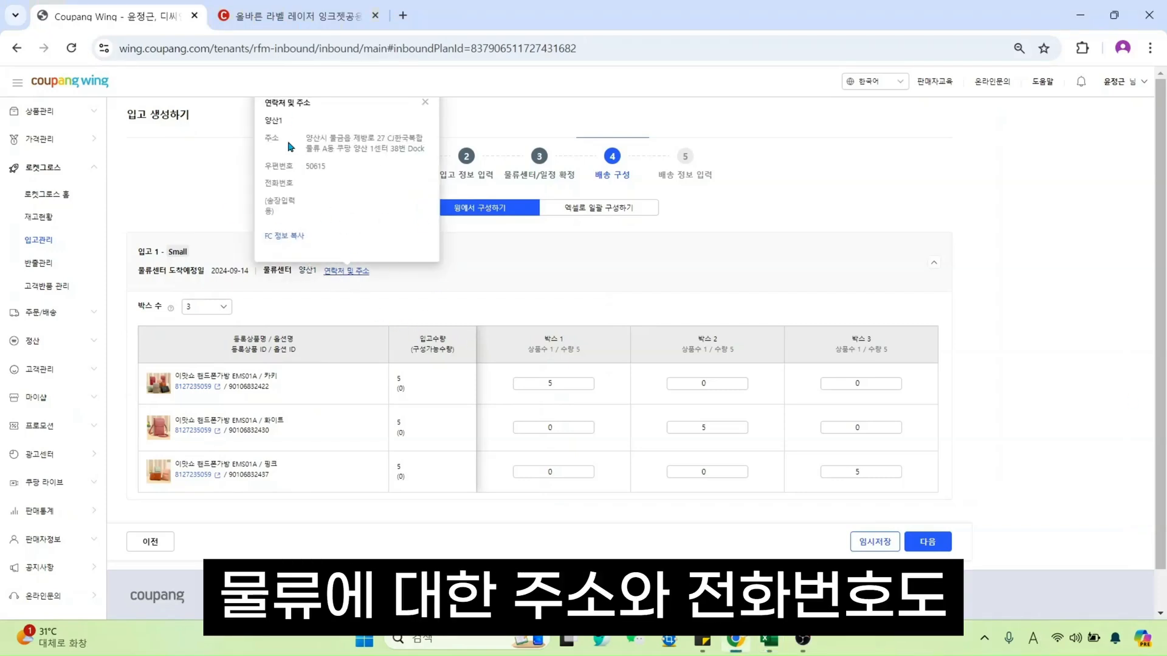
pyautogui.moveTo(304, 137); pyautogui.dragTo(336, 139)
pyautogui.click(335, 183)
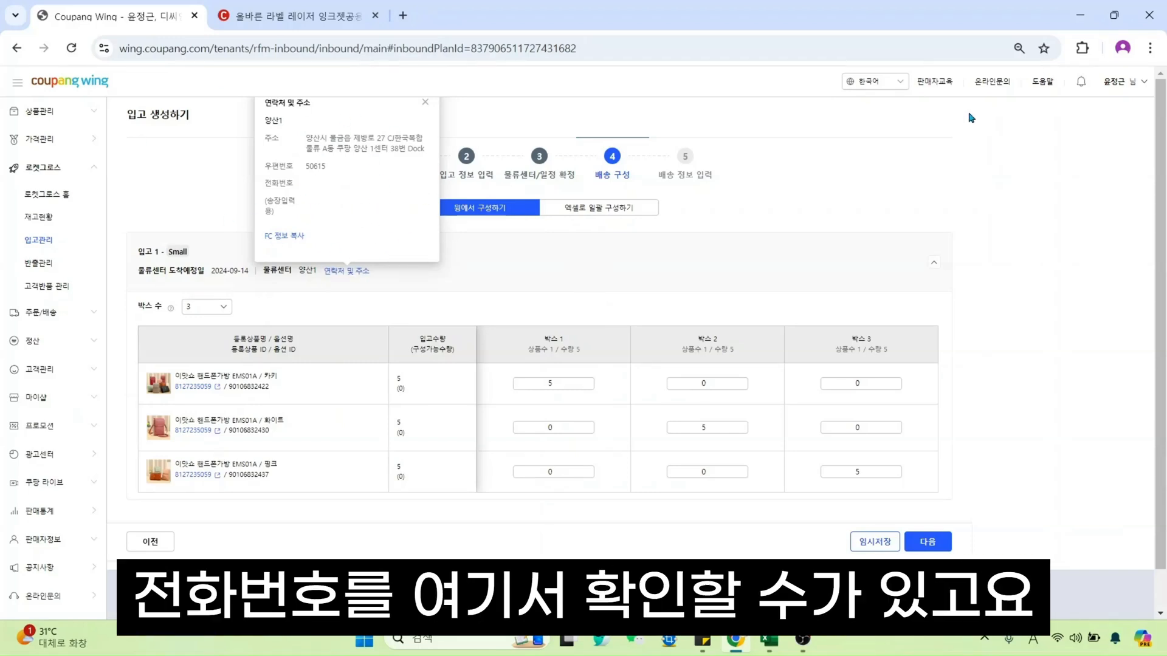
# Open the online inquiry help site and its 로켓그로스 article on fulfillment center contacts and addresses.
pyautogui.click(993, 91)
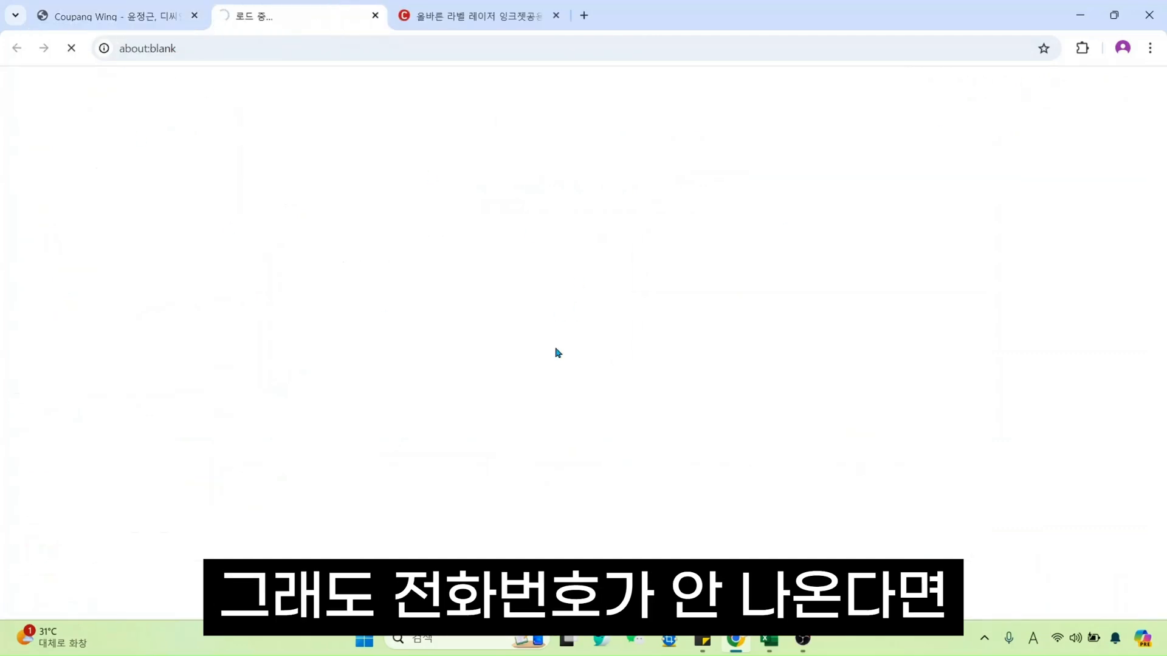
pyautogui.click(282, 9)
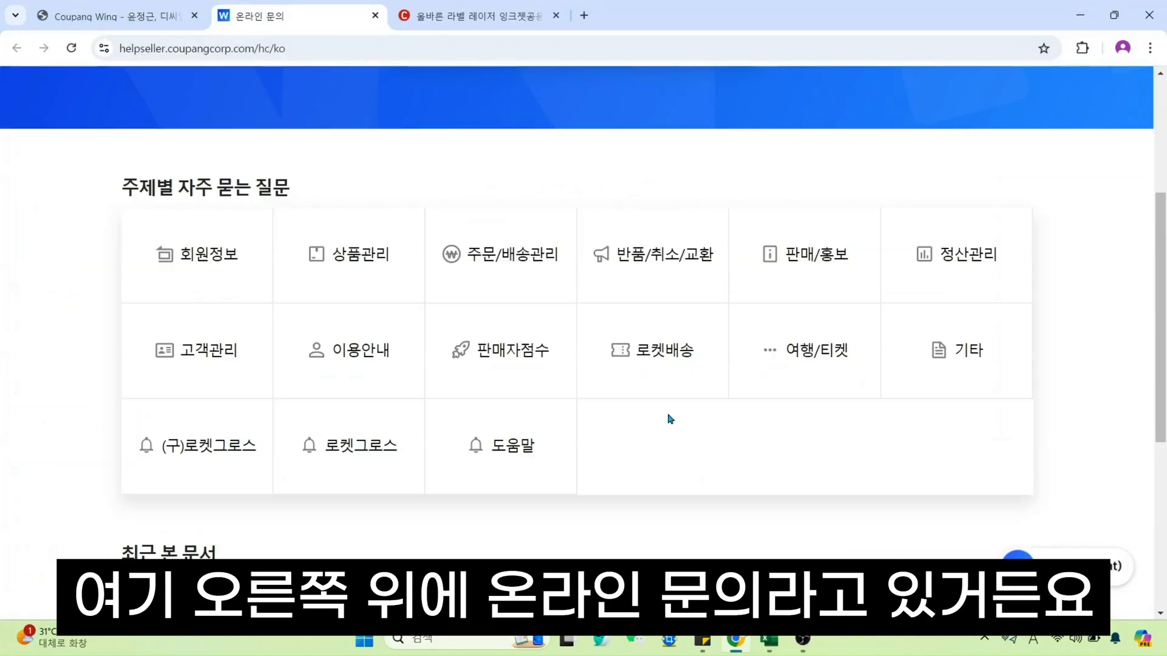
pyautogui.click(359, 447)
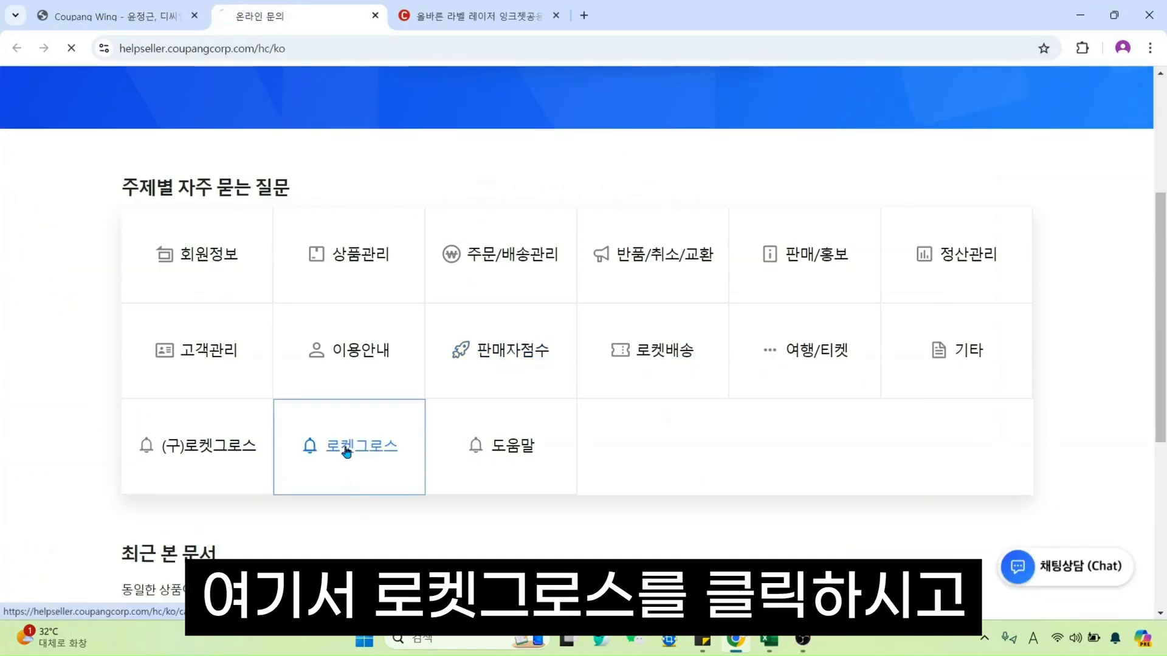
pyautogui.scroll(-2, 523, 424)
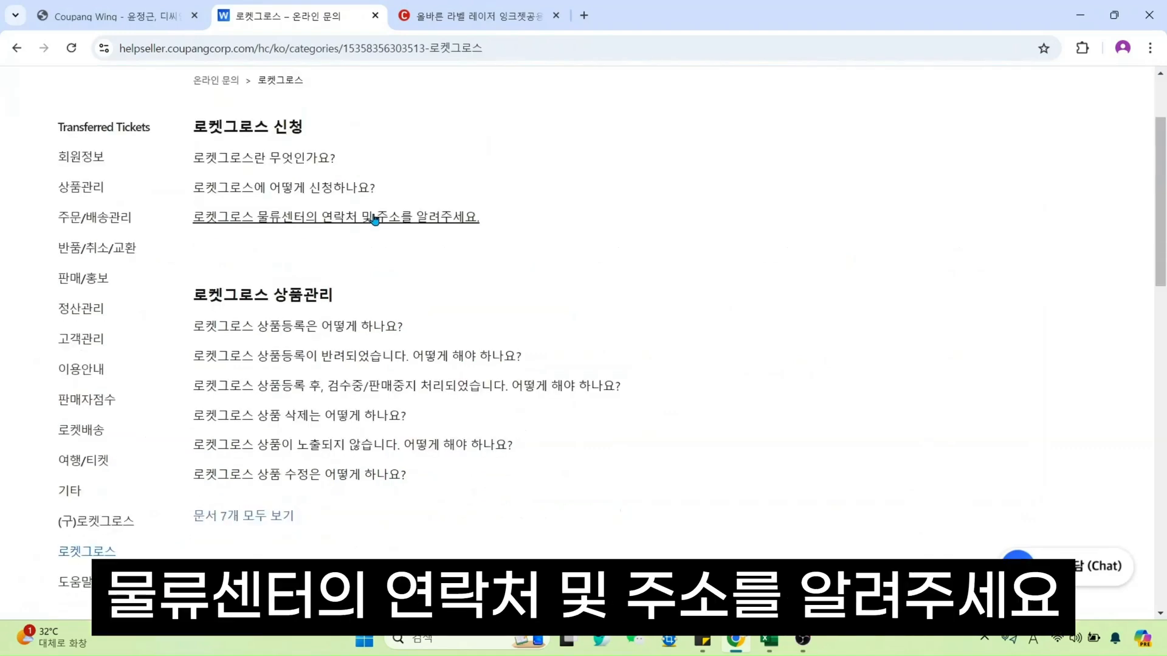
pyautogui.click(419, 225)
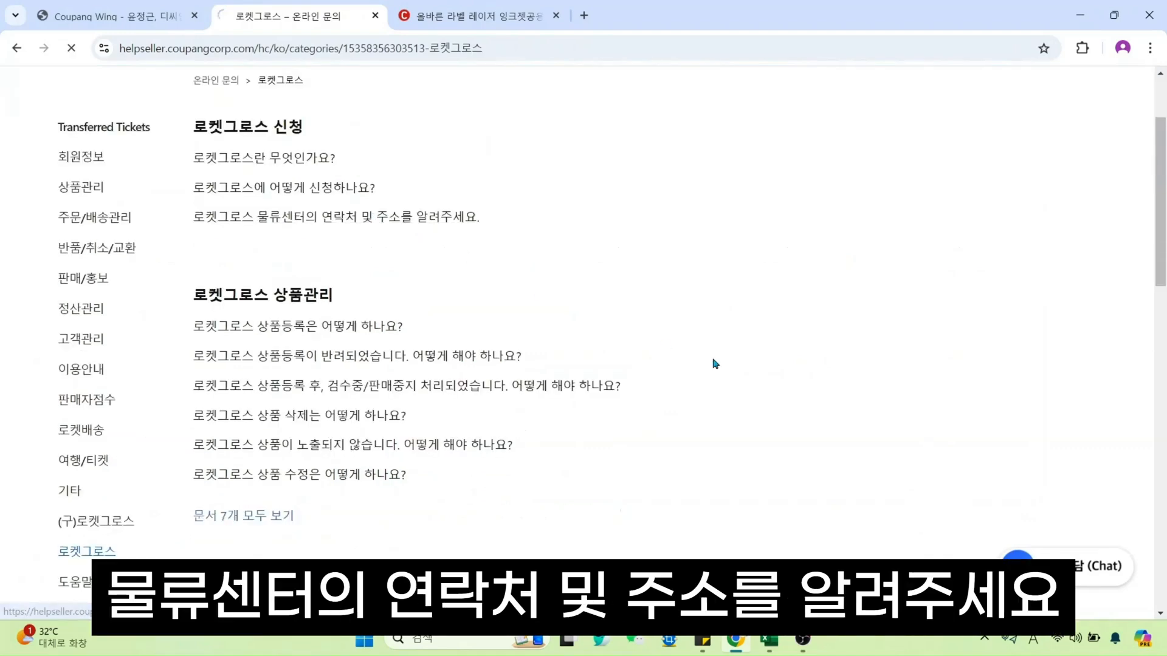
# Find 양산 in the article's fulfillment center table, and return to the shipment and close the center's contact details.
pyautogui.scroll(-4, 828, 415)
pyautogui.hotkey('ctrl', 'f')
pyautogui.write('d')
pyautogui.press('BackSpace')
pyautogui.press('Hangul')
pyautogui.write('양산')
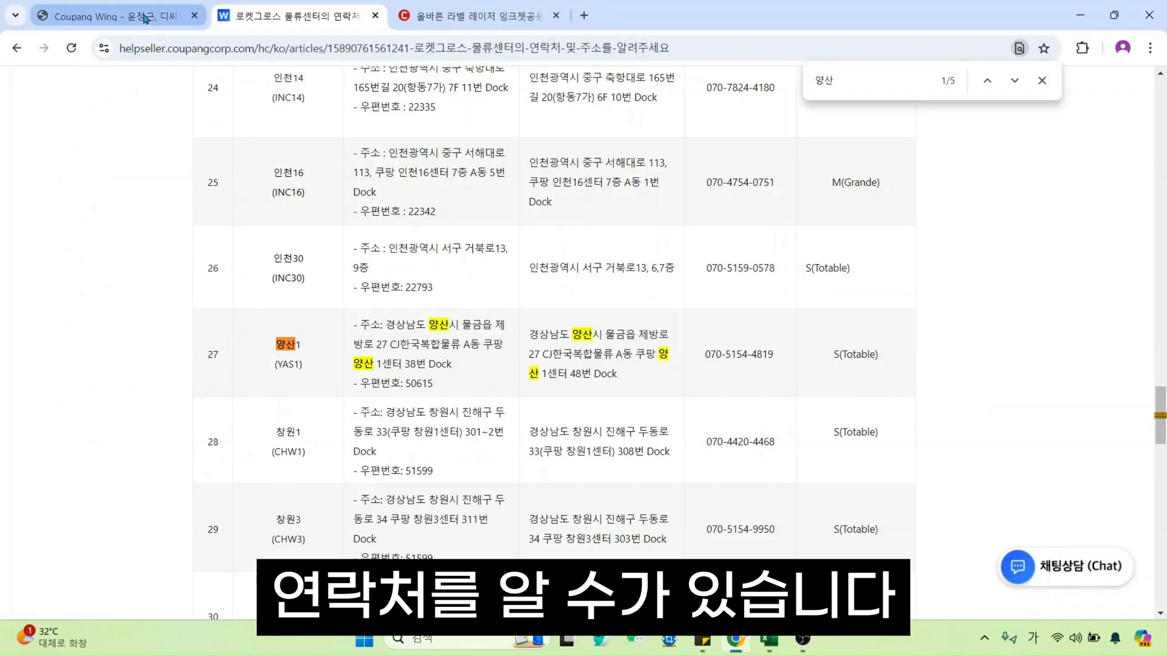
pyautogui.click(116, 16)
pyautogui.click(426, 105)
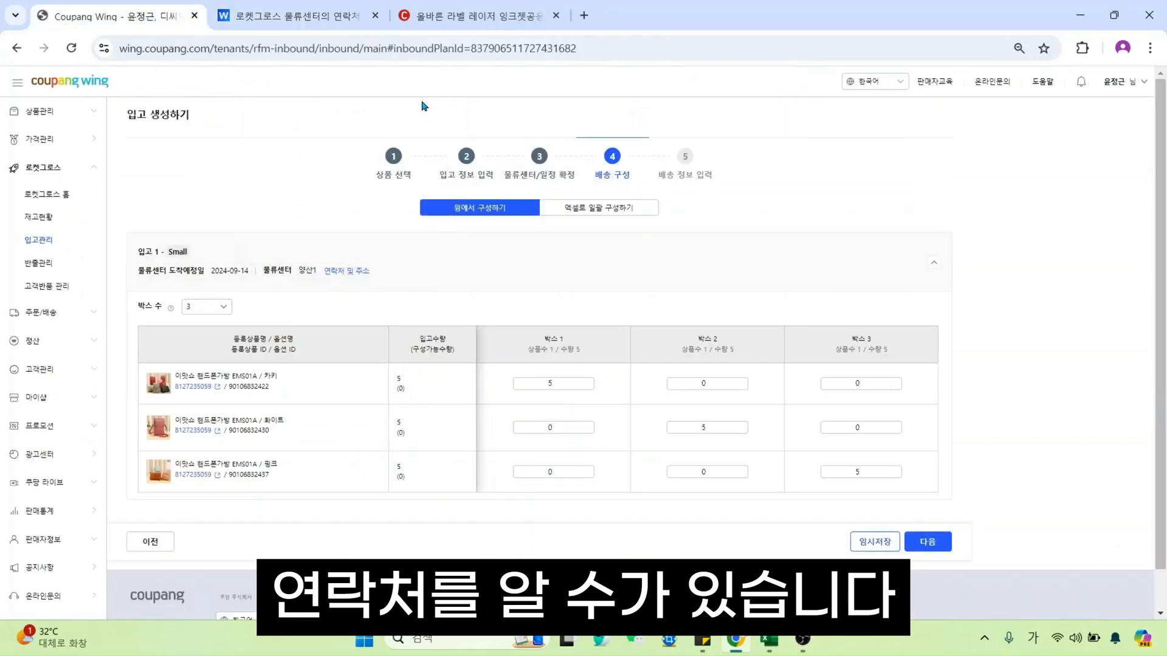
# Set the number of boxes to 1 with 5 units of each handbag in 박스 1, and continue to 배송 정보 입력.
pyautogui.click(221, 313)
pyautogui.click(194, 323)
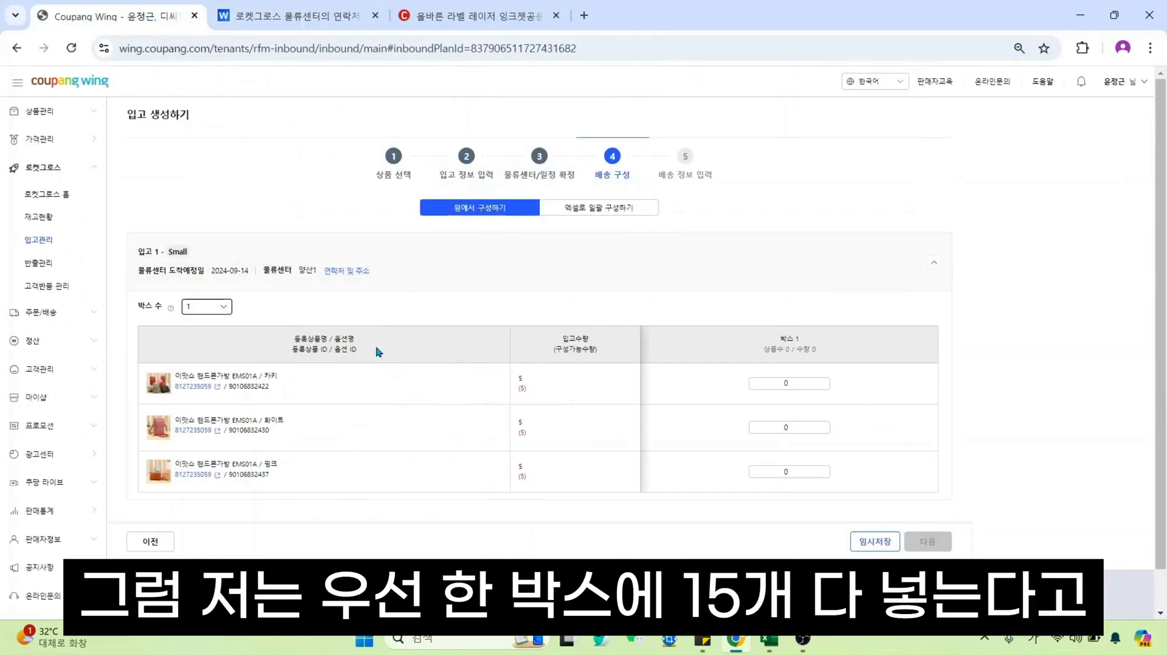
pyautogui.click(788, 384)
pyautogui.click(789, 471)
pyautogui.click(1021, 499)
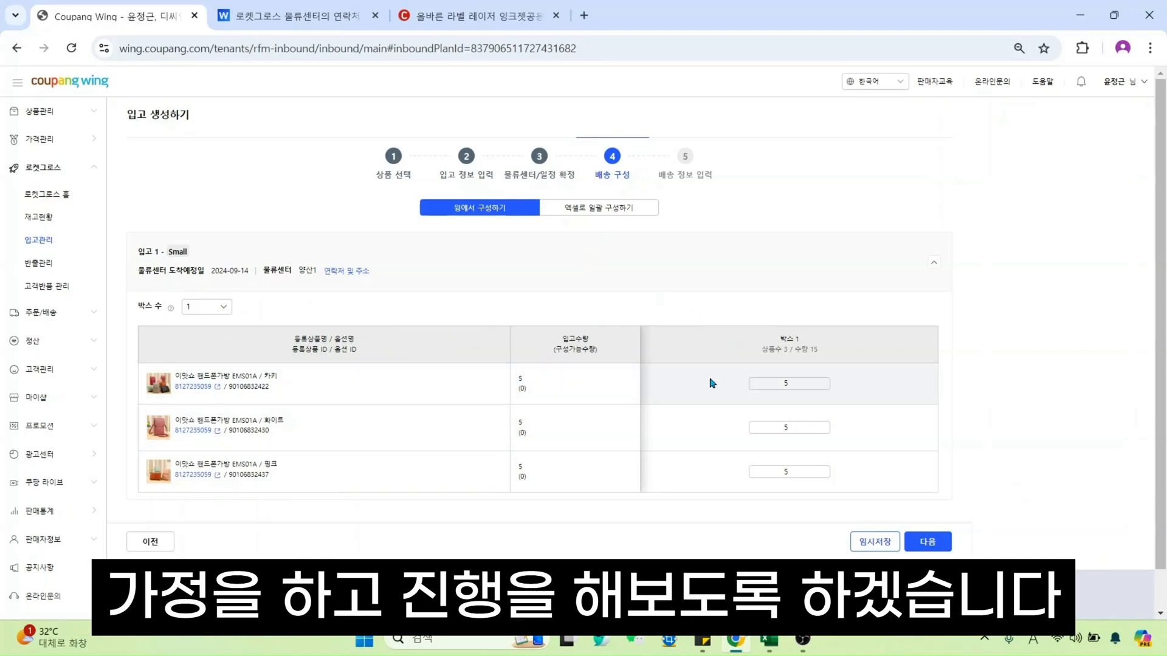
pyautogui.click(939, 547)
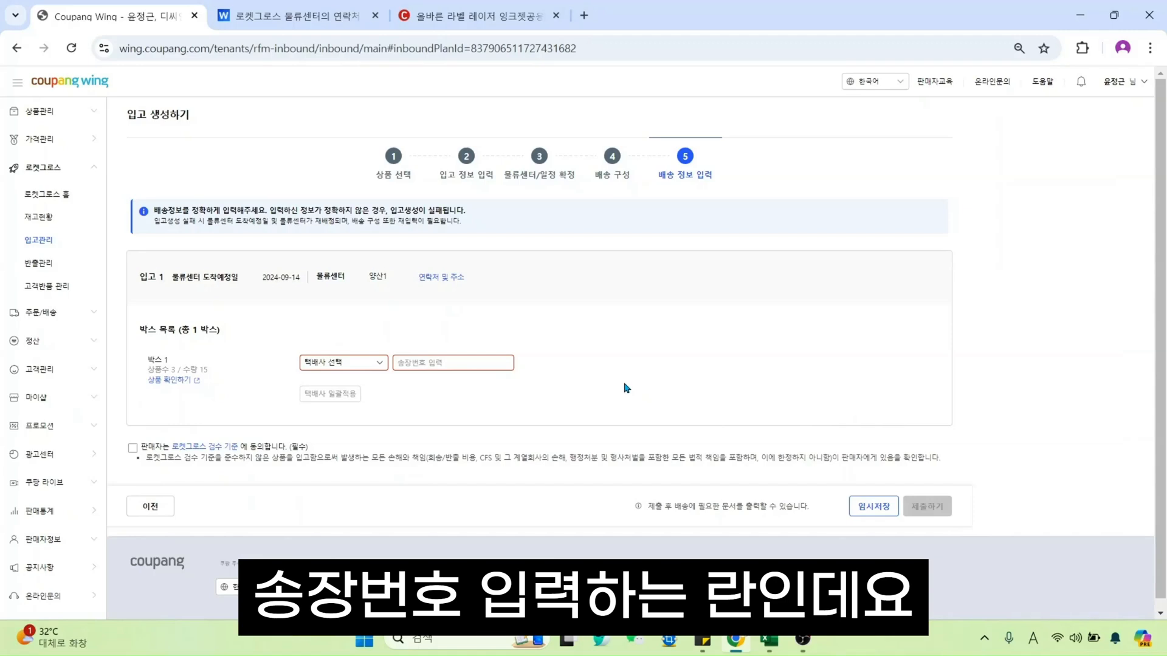
pyautogui.click(133, 448)
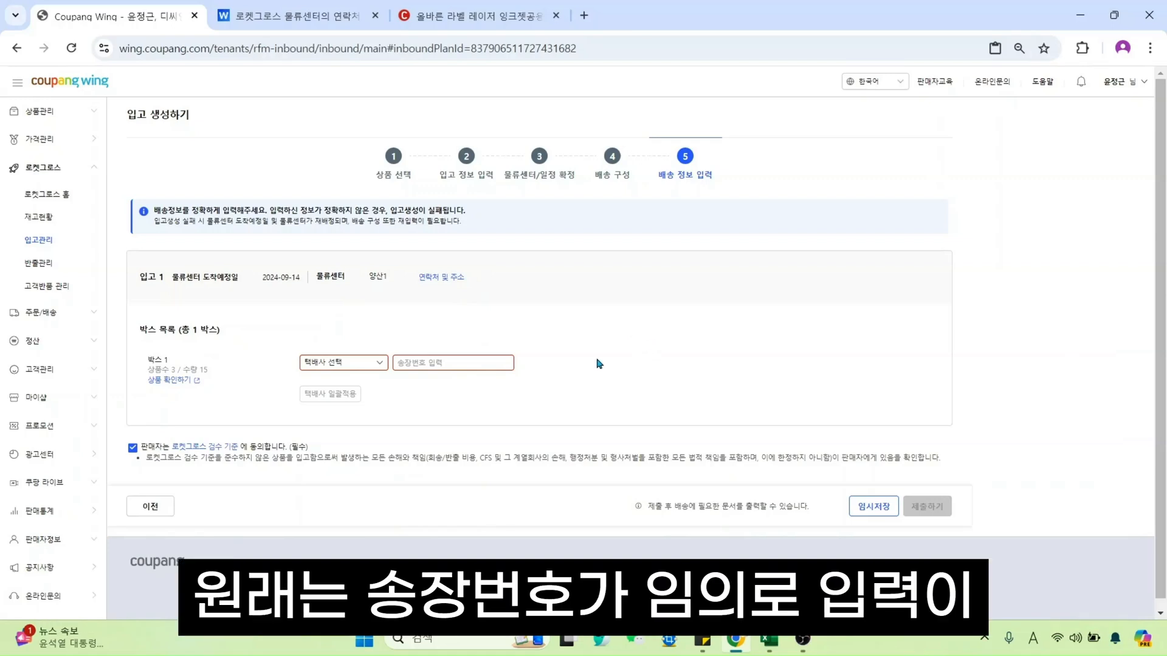
pyautogui.click(467, 363)
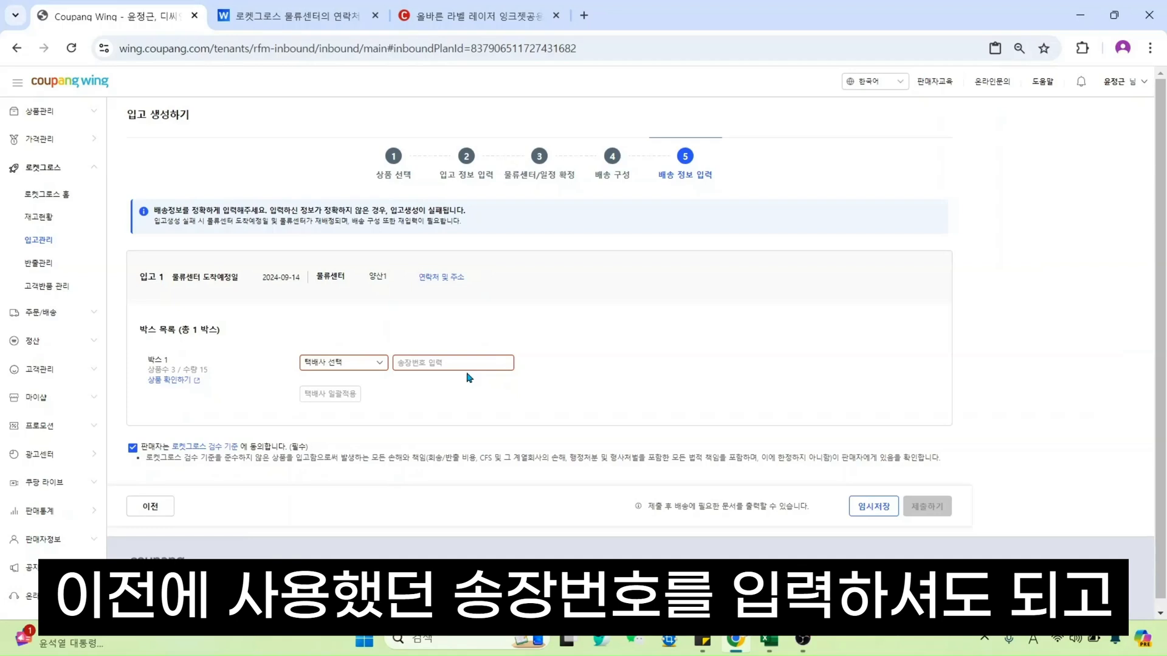
pyautogui.click(375, 362)
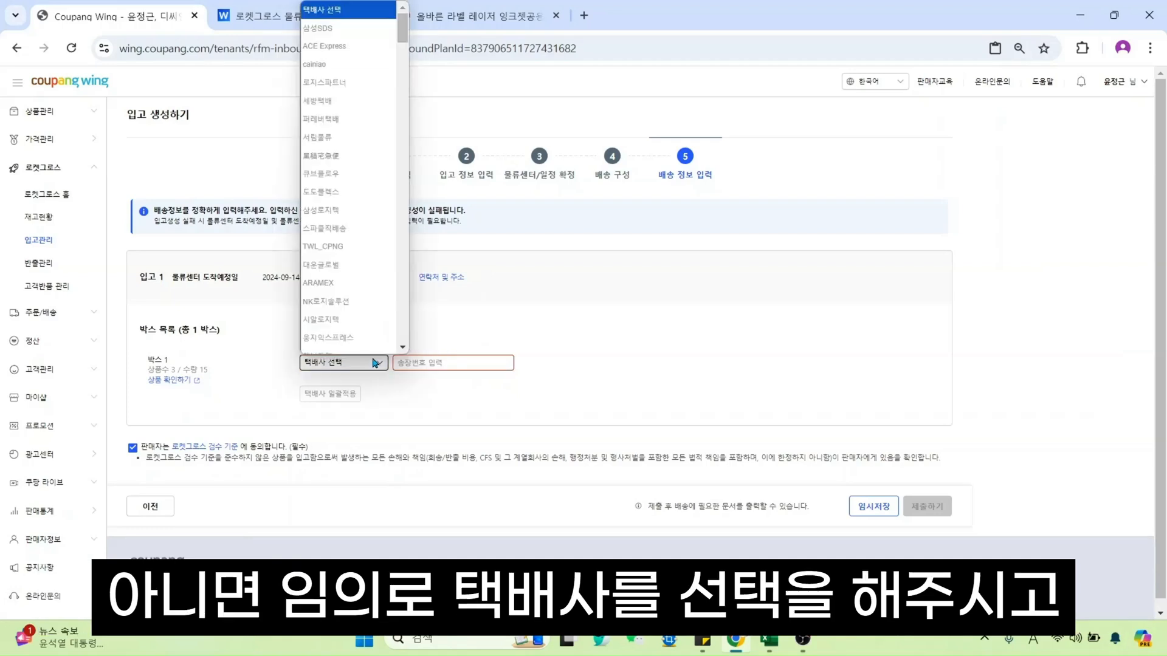
pyautogui.click(358, 33)
pyautogui.click(464, 361)
pyautogui.write('20')
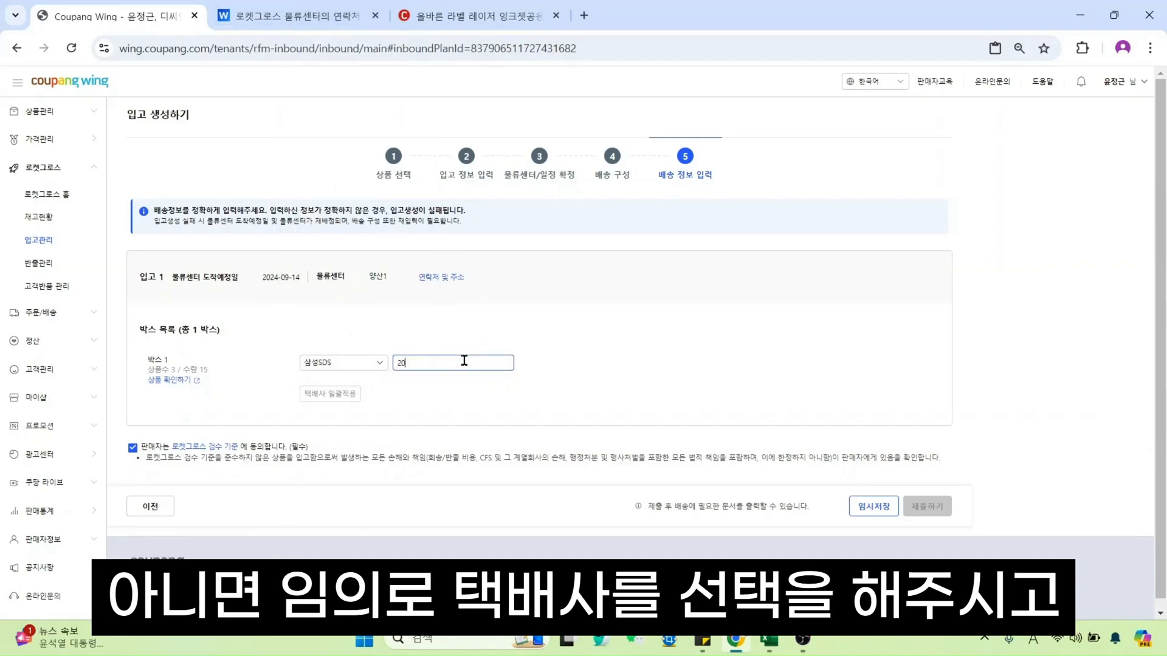
pyautogui.write('240912000')
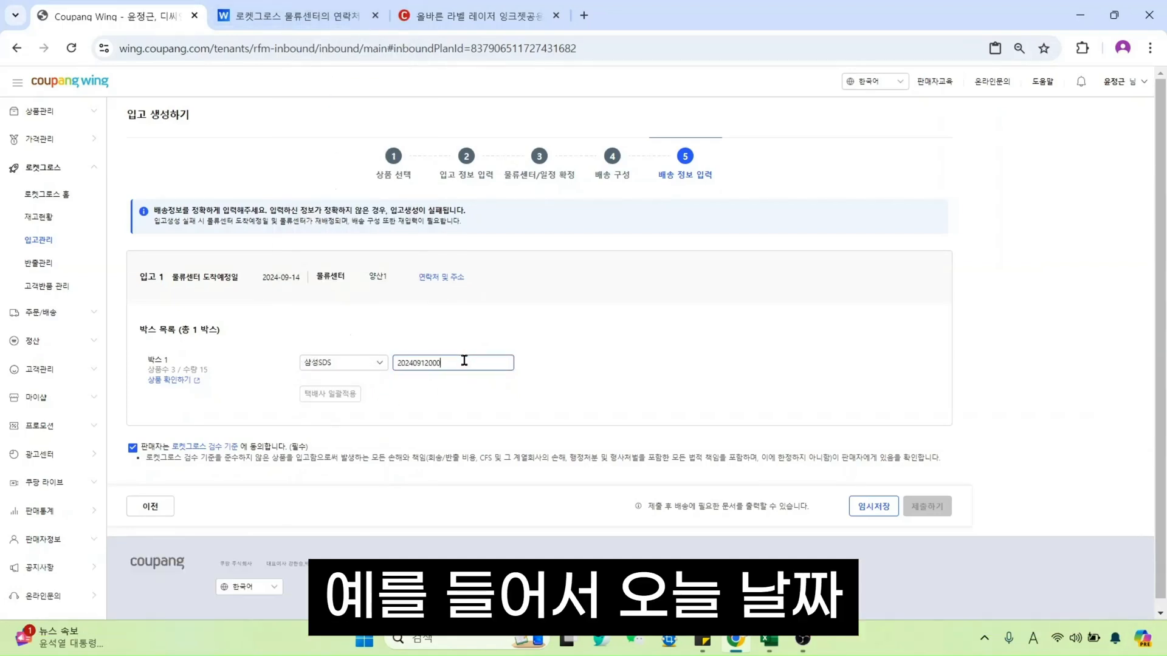
pyautogui.write('1')
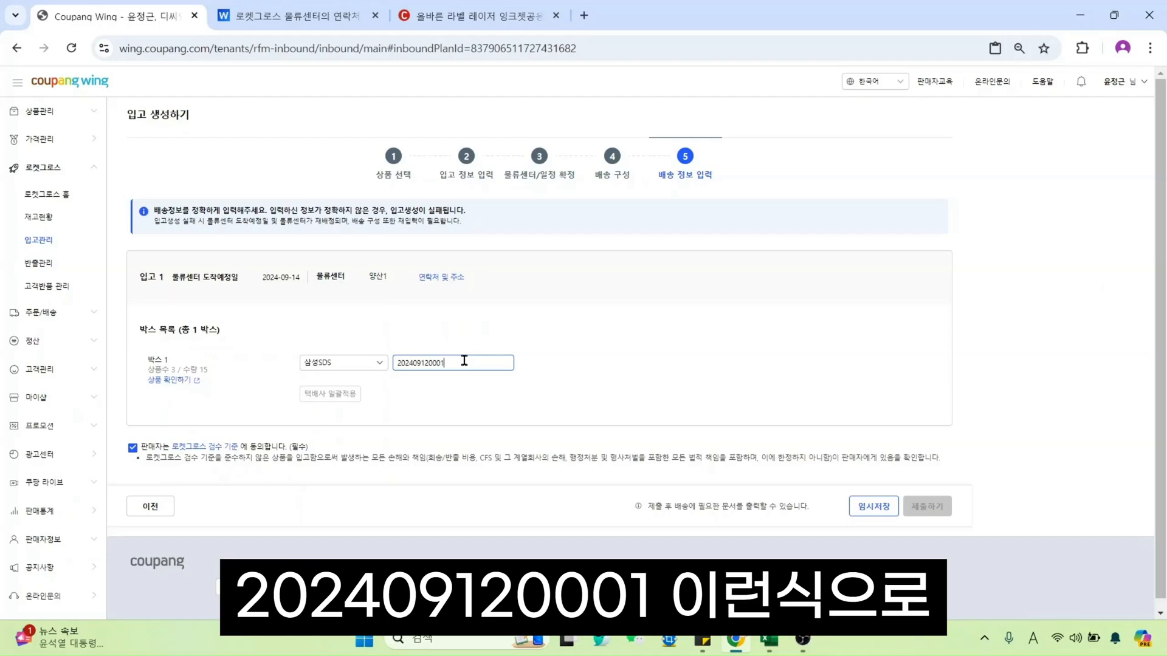
pyautogui.click(413, 384)
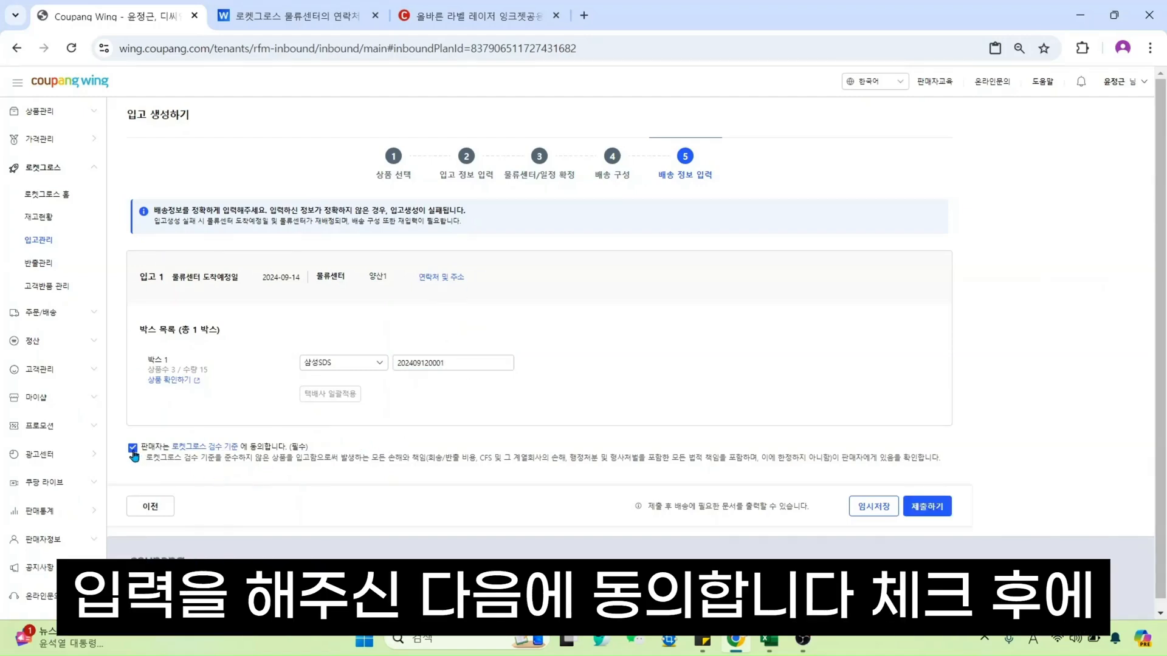
# Submit the inbound shipment and open its detail page from 입고관리 at the box-level product list.
pyautogui.click(941, 509)
pyautogui.scroll(-3, 942, 505)
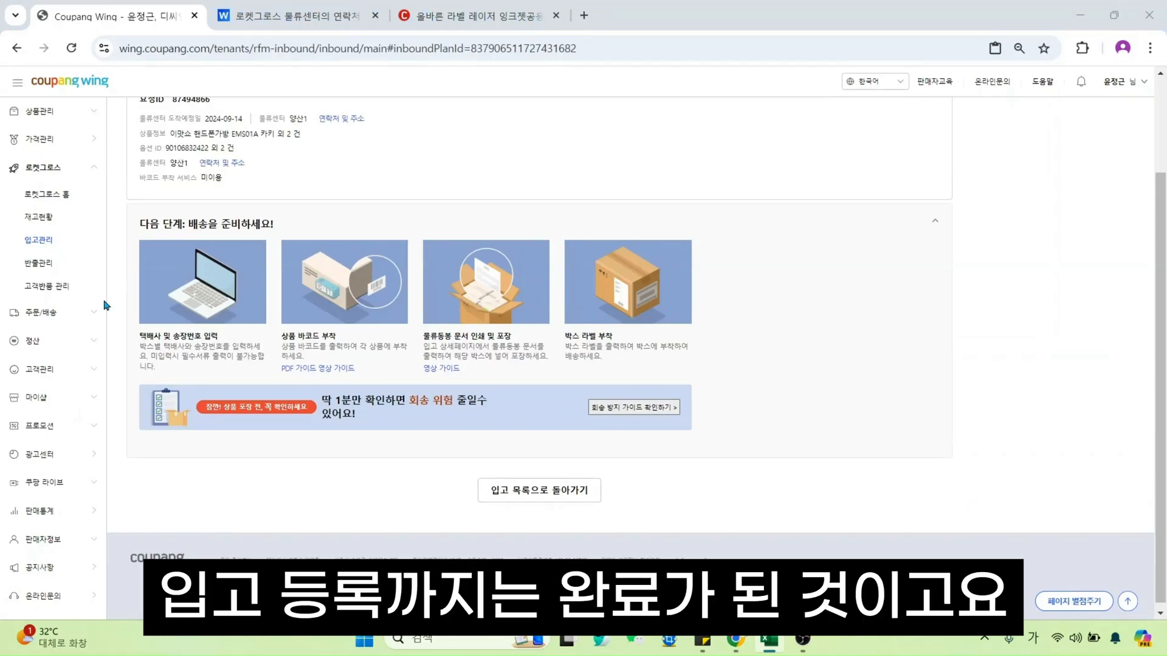
pyautogui.click(61, 246)
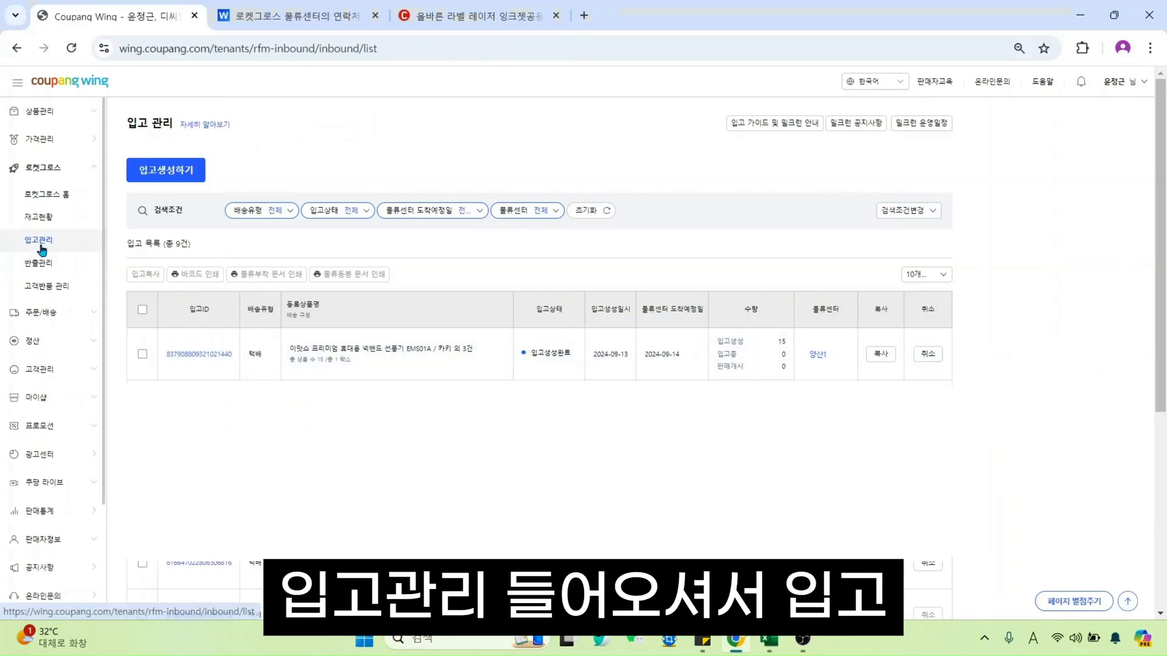
pyautogui.click(206, 358)
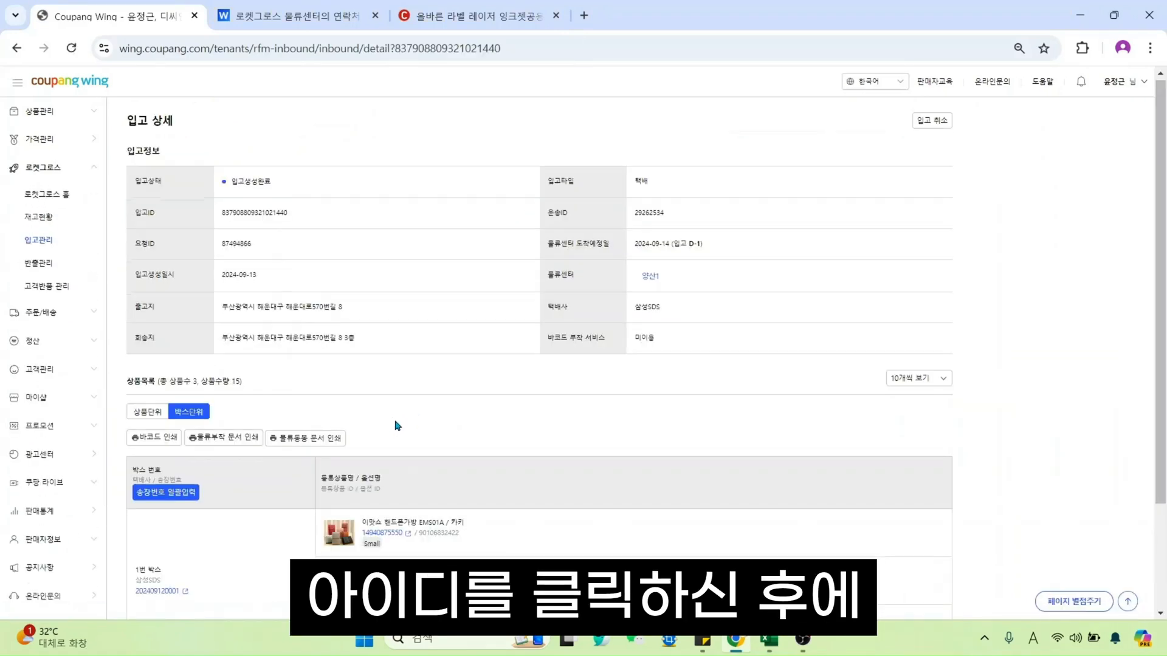
pyautogui.scroll(-2, 396, 425)
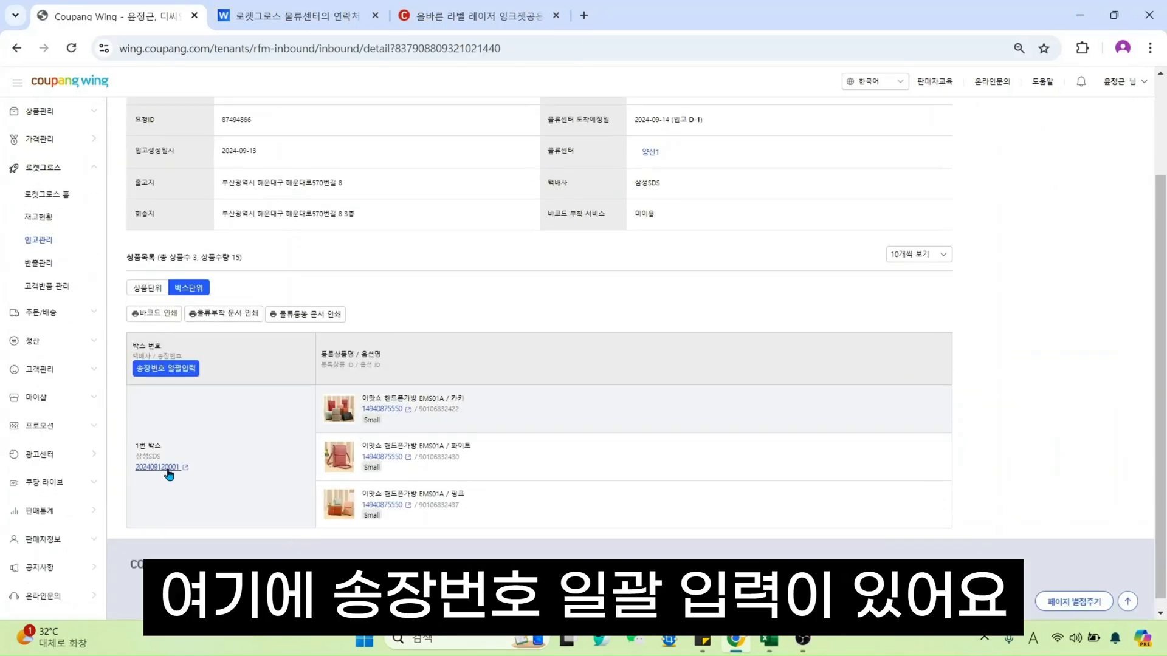
# Open the bulk tracking number editor, review the courier and tracking number of 1번 박스, and finish the edit.
pyautogui.click(180, 372)
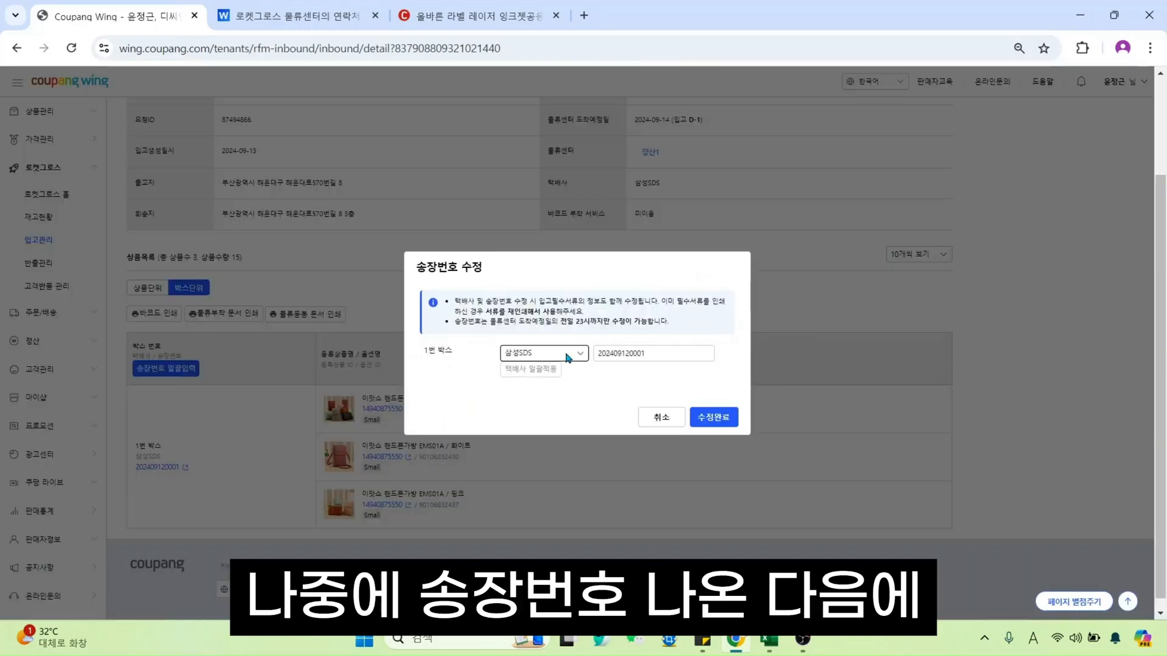
pyautogui.click(566, 357)
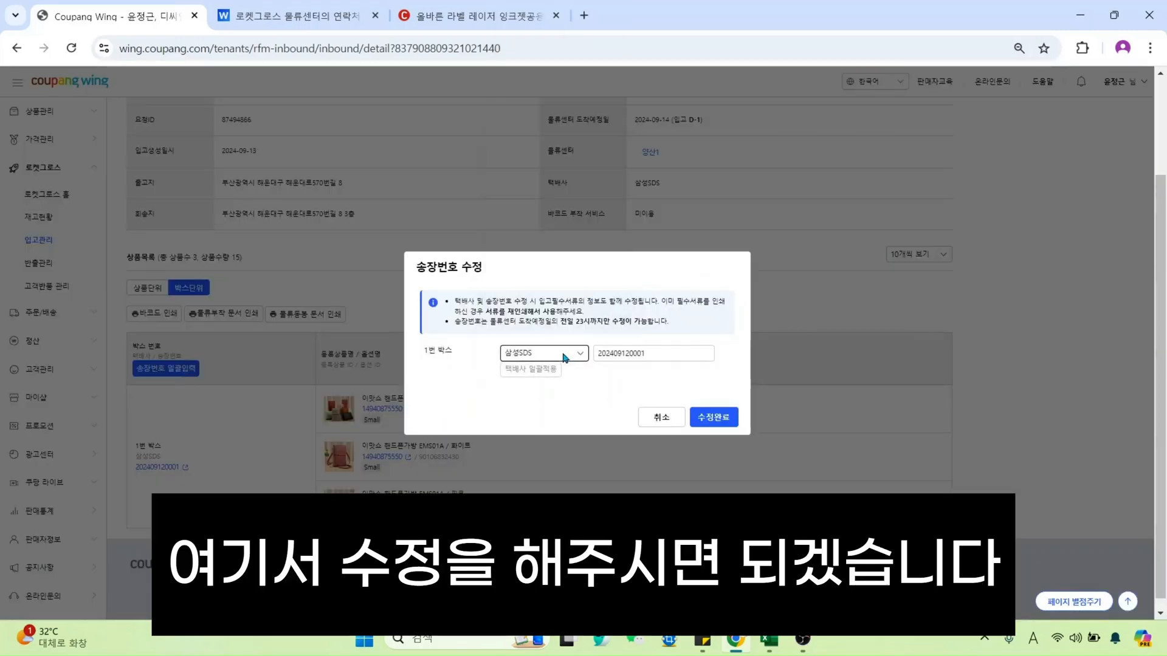
pyautogui.click(568, 356)
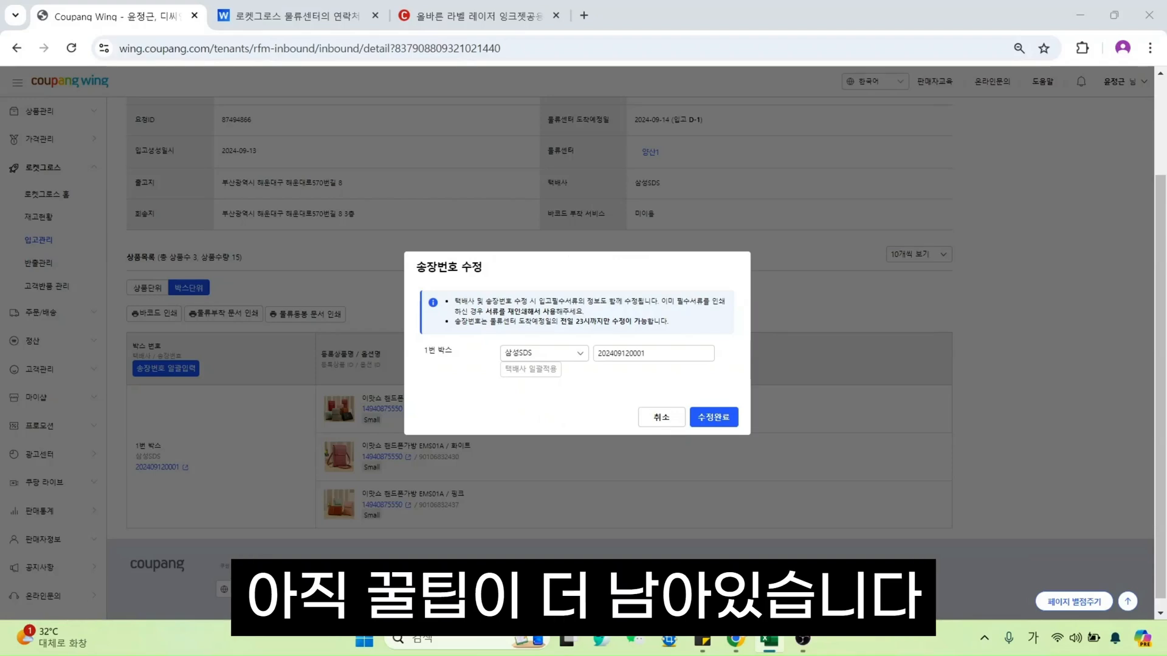
pyautogui.click(693, 418)
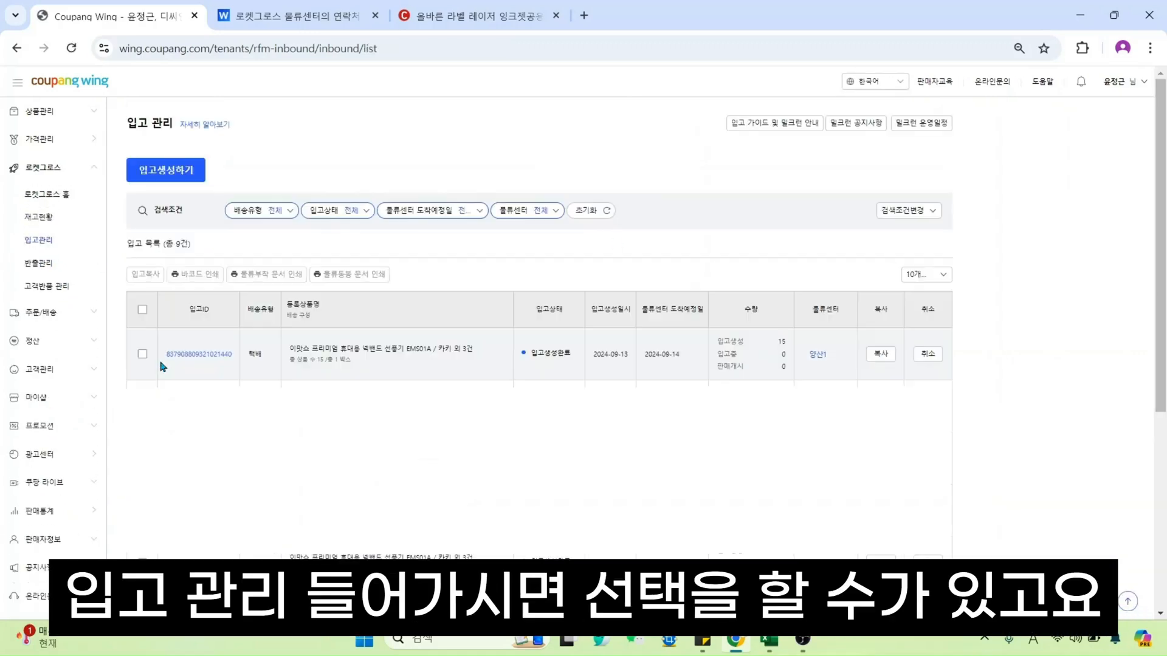
# Select the newest shipment in the inbound list and switch to the Coupang product page for the 27-cell AL027 label paper.
pyautogui.click(142, 354)
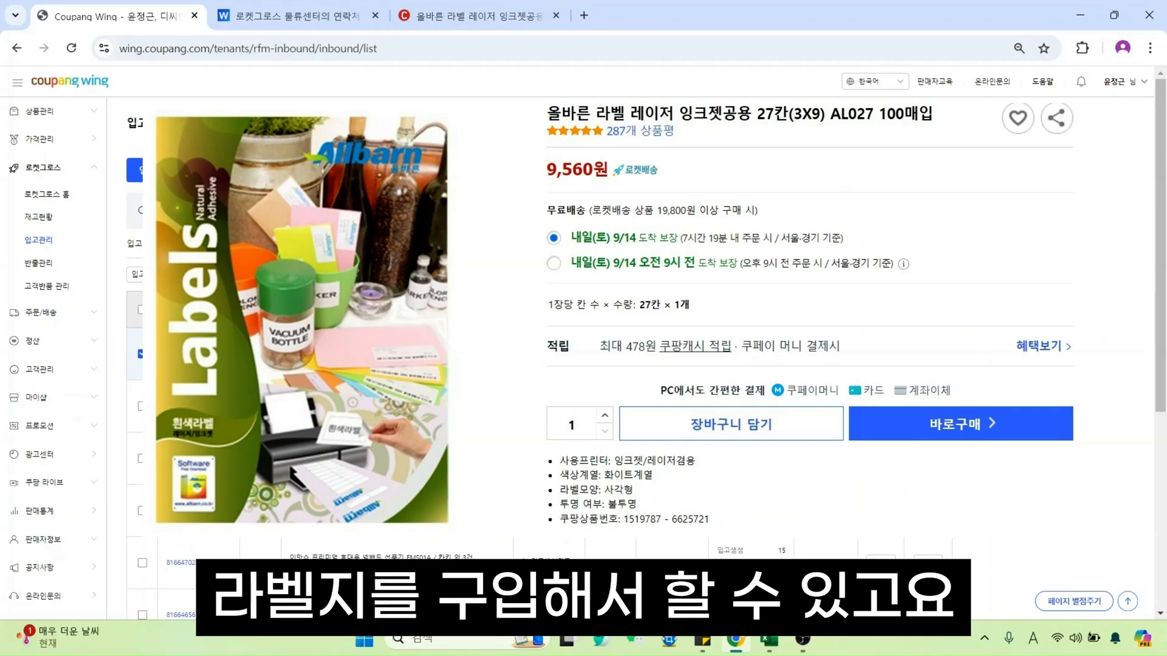
pyautogui.click(505, 19)
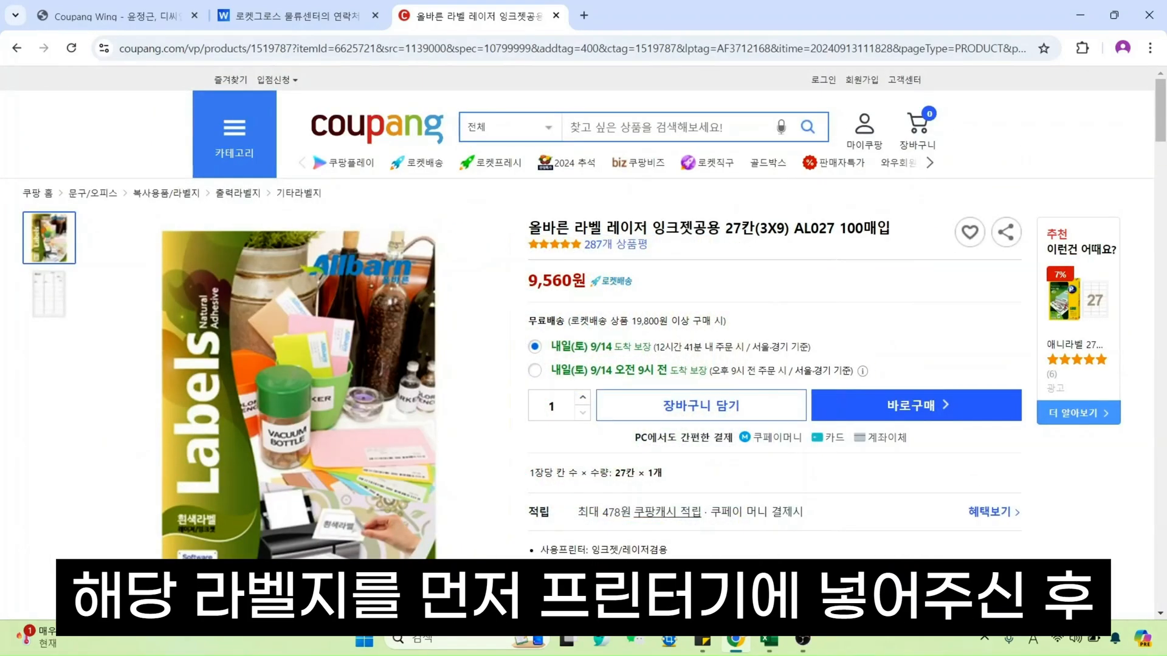
# Close the 로켓그로스 물류센터 contact page and open barcode label printing for the listed shipment in Coupang Wing.
pyautogui.click(376, 16)
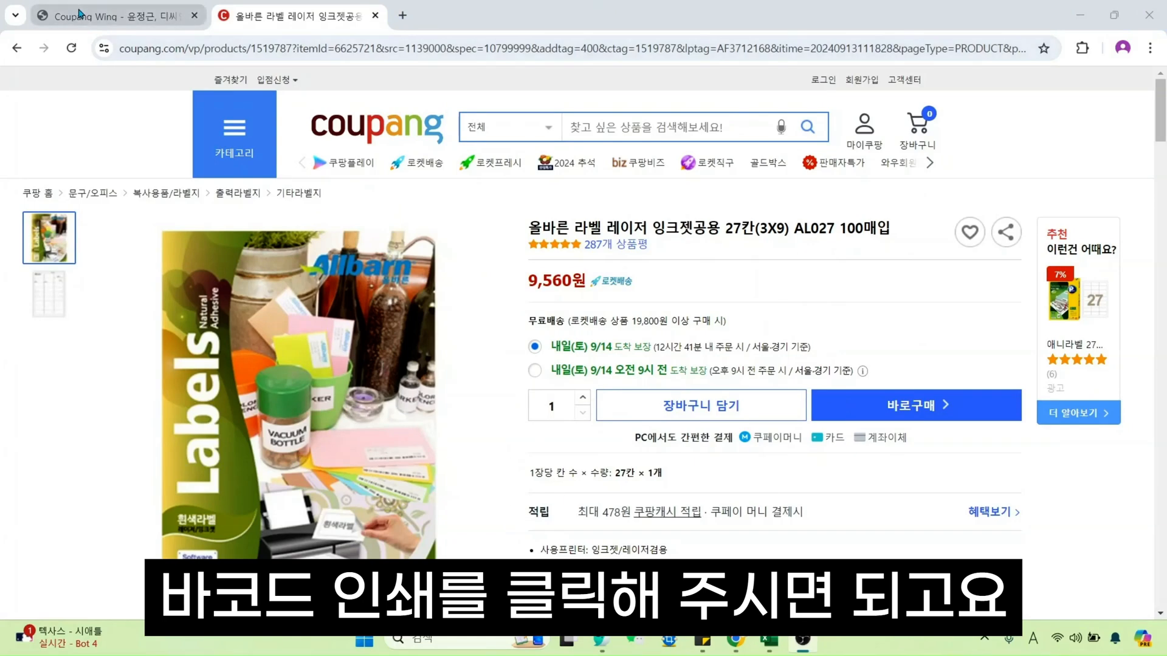
pyautogui.click(79, 13)
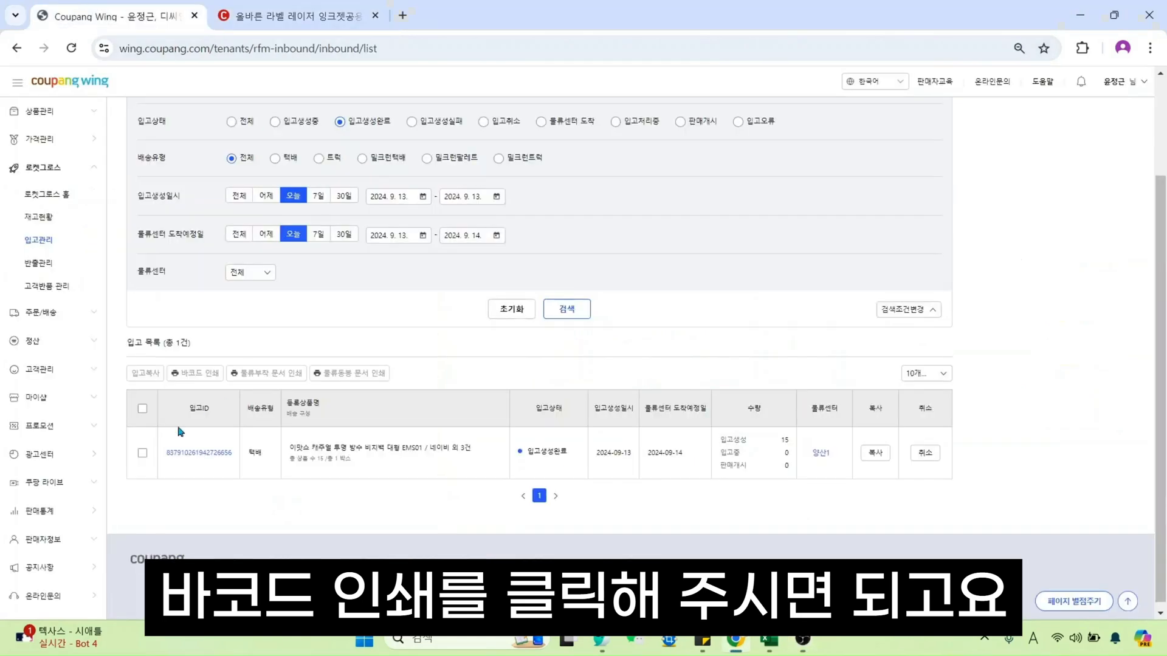
pyautogui.click(142, 409)
pyautogui.click(193, 374)
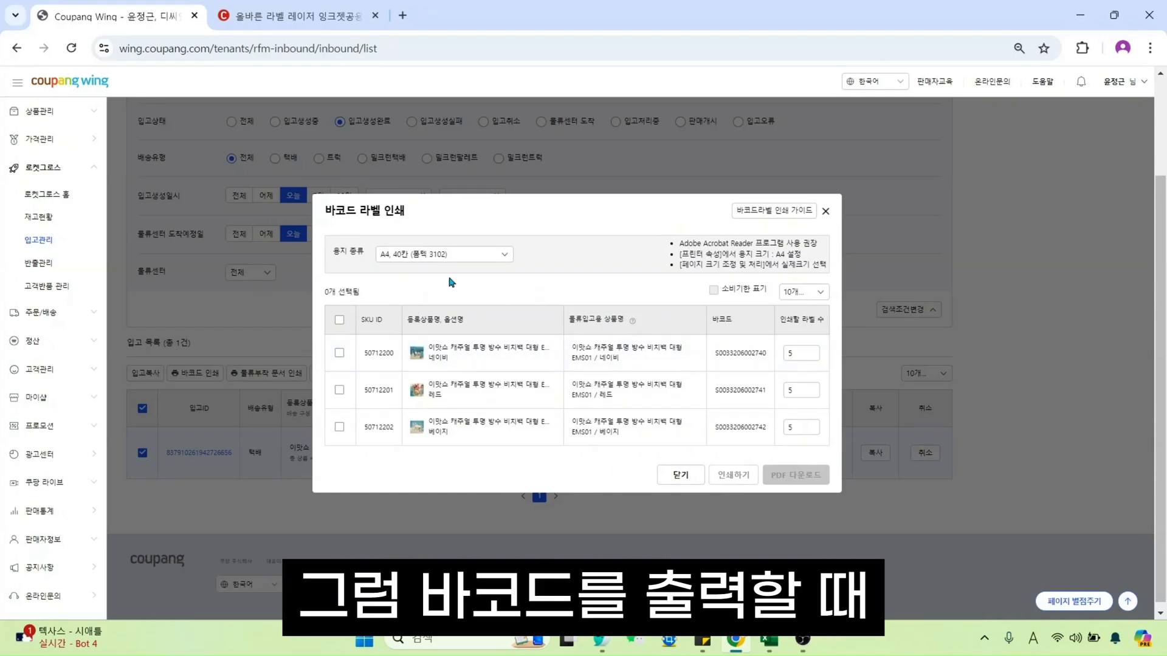
# Set the label paper type to A4, 27칸 (폼텍 3104) and select all three SKUs for printing.
pyautogui.click(480, 256)
pyautogui.click(443, 291)
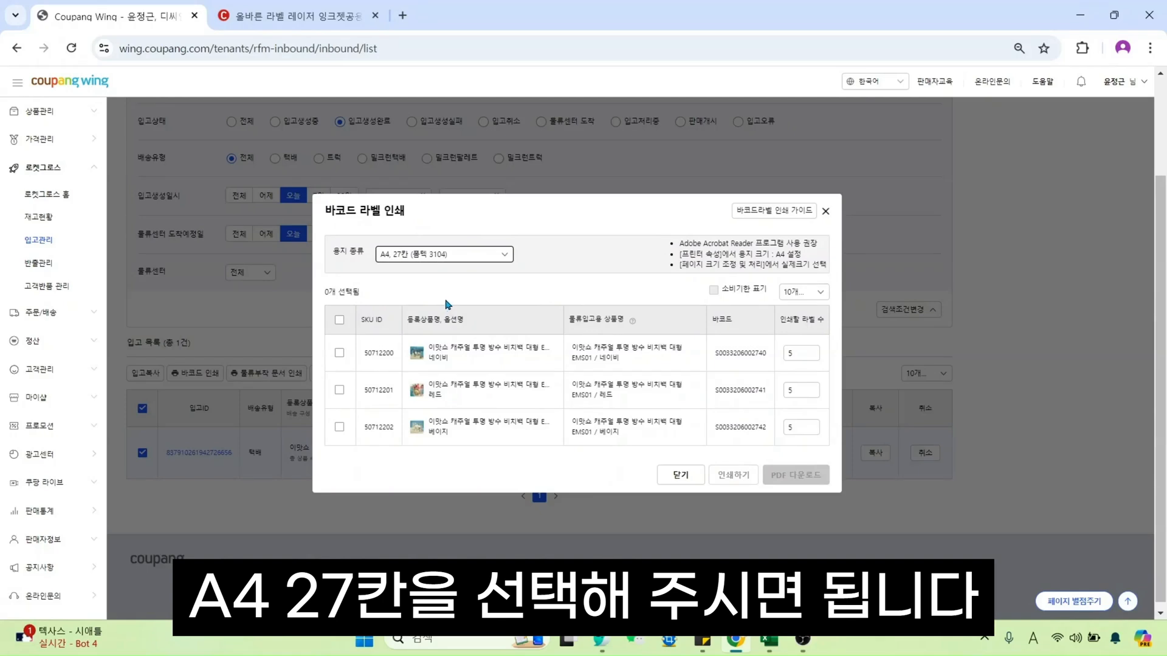
pyautogui.click(339, 319)
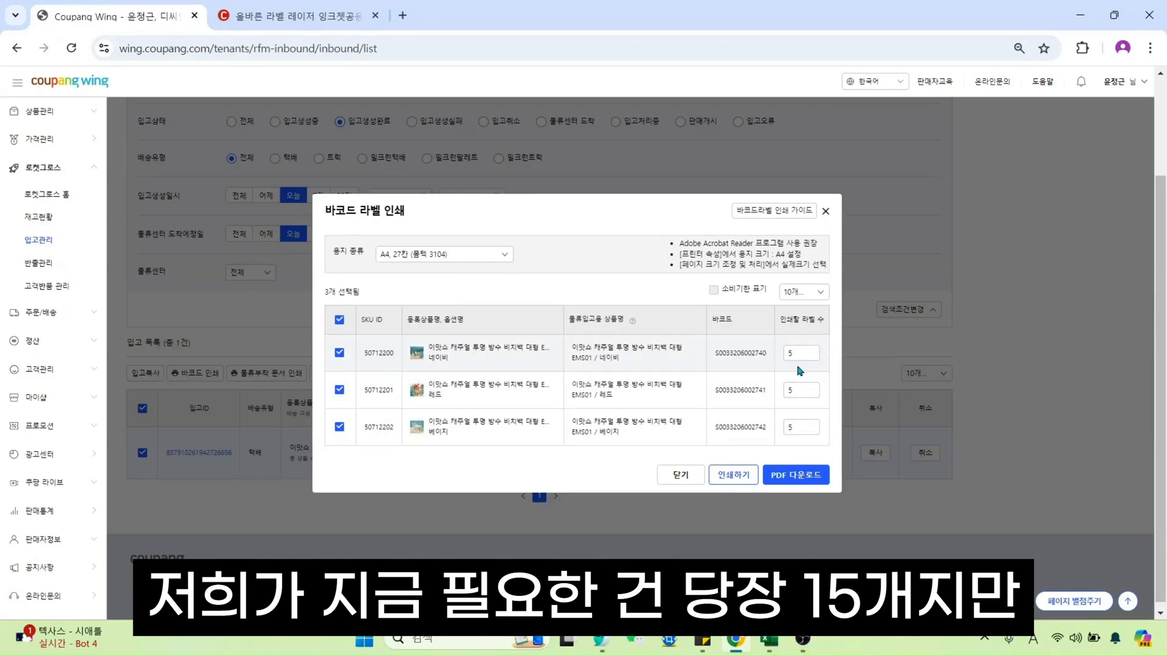
# Set the label quantity to 9 for each of the 네이비, 레드 and 베이지 options and generate the printable barcode sheet.
pyautogui.doubleClick(784, 354)
pyautogui.write('9')
pyautogui.doubleClick(790, 390)
pyautogui.write('9')
pyautogui.doubleClick(787, 427)
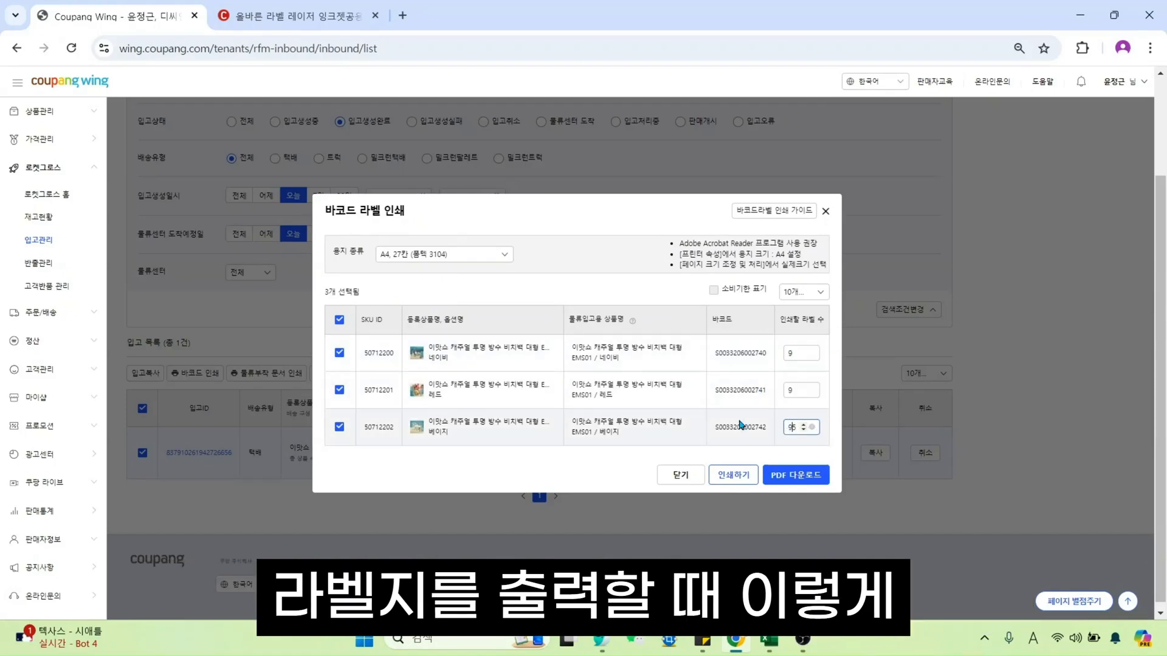
pyautogui.write('9')
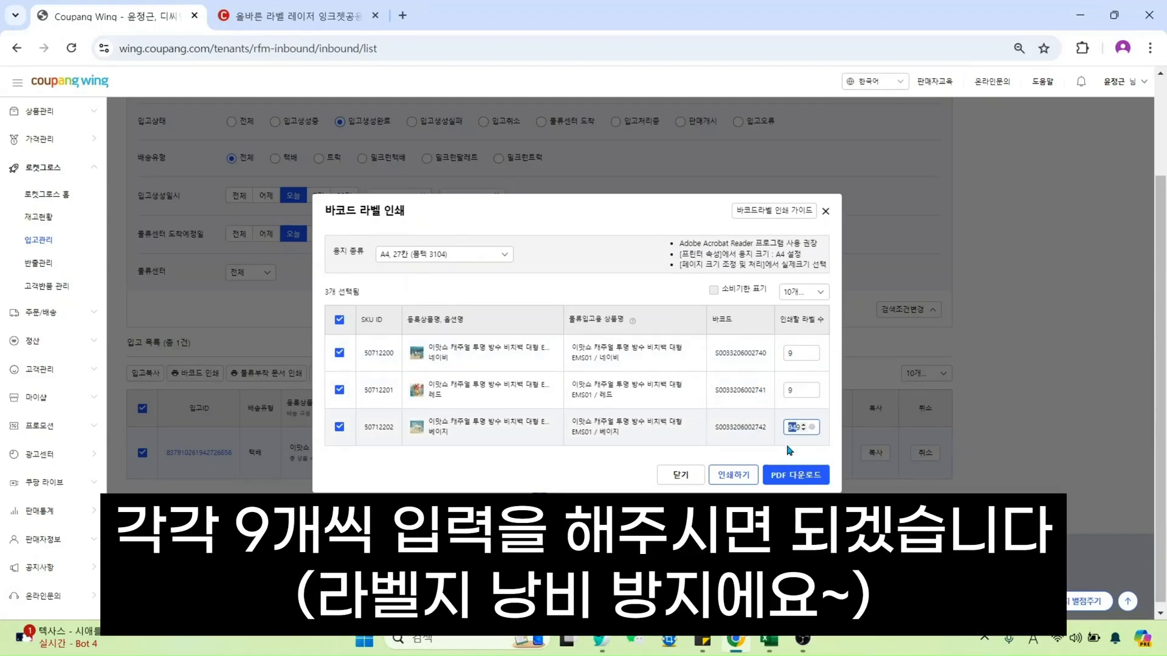
pyautogui.click(764, 455)
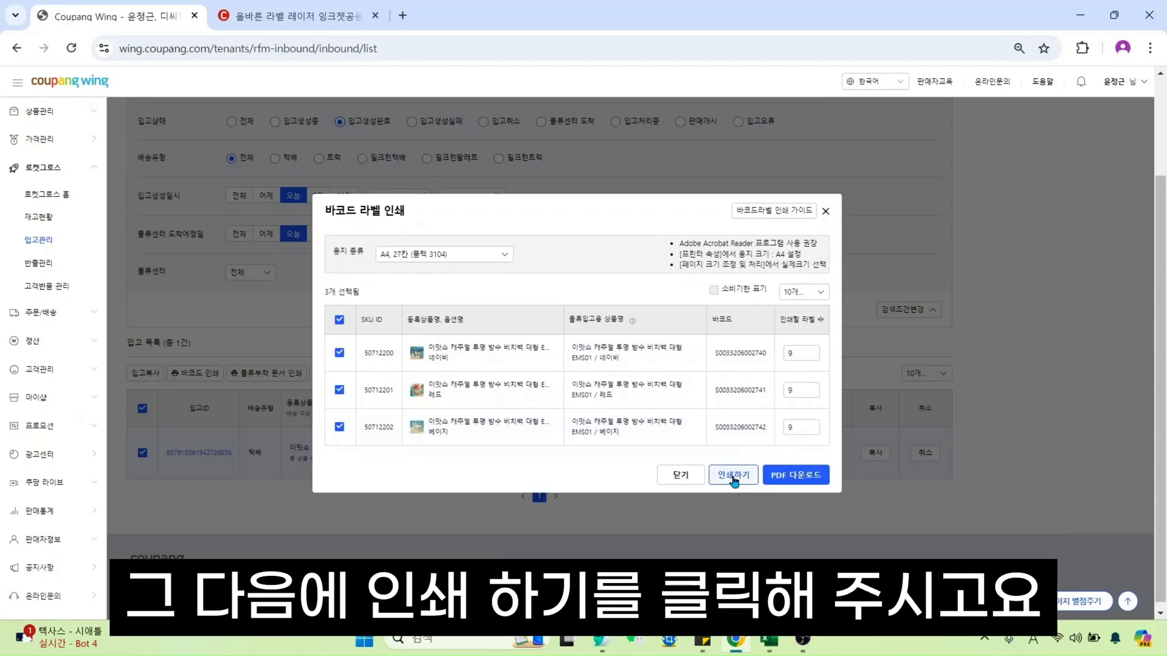
pyautogui.click(734, 475)
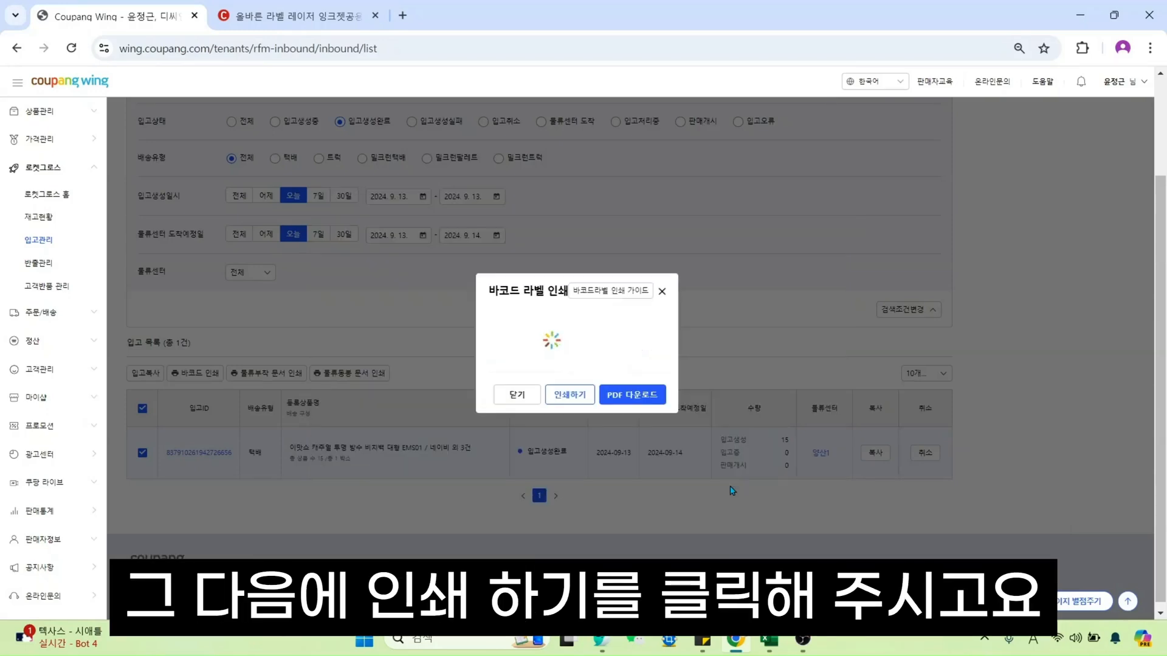
pyautogui.scroll(5, 1071, 366)
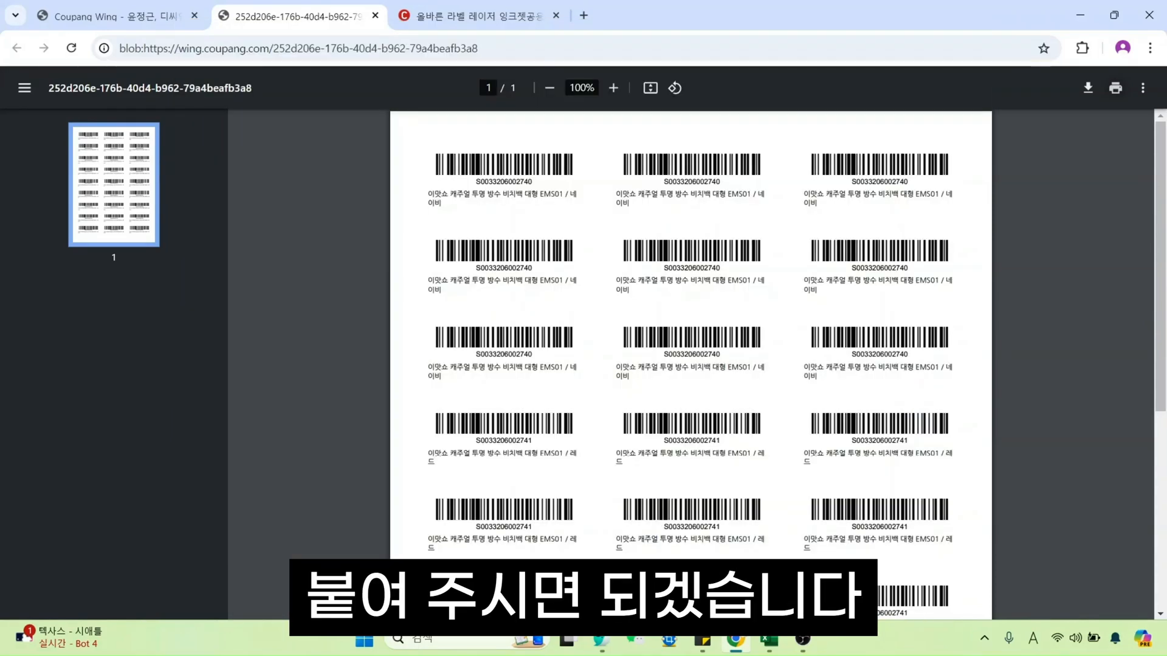
# Return to the inbound list, generate the shipment's 물류부착 문서, and open the downloaded PDF.
pyautogui.hotkey('ctrl', 'shift', 'Tab')
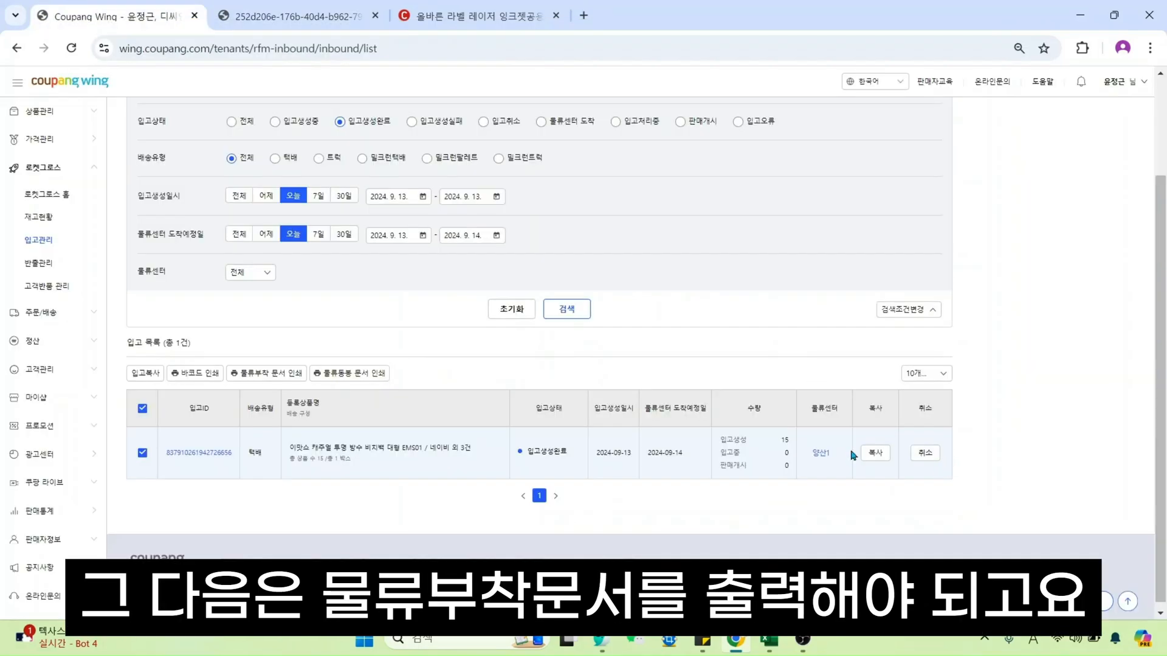
pyautogui.click(275, 375)
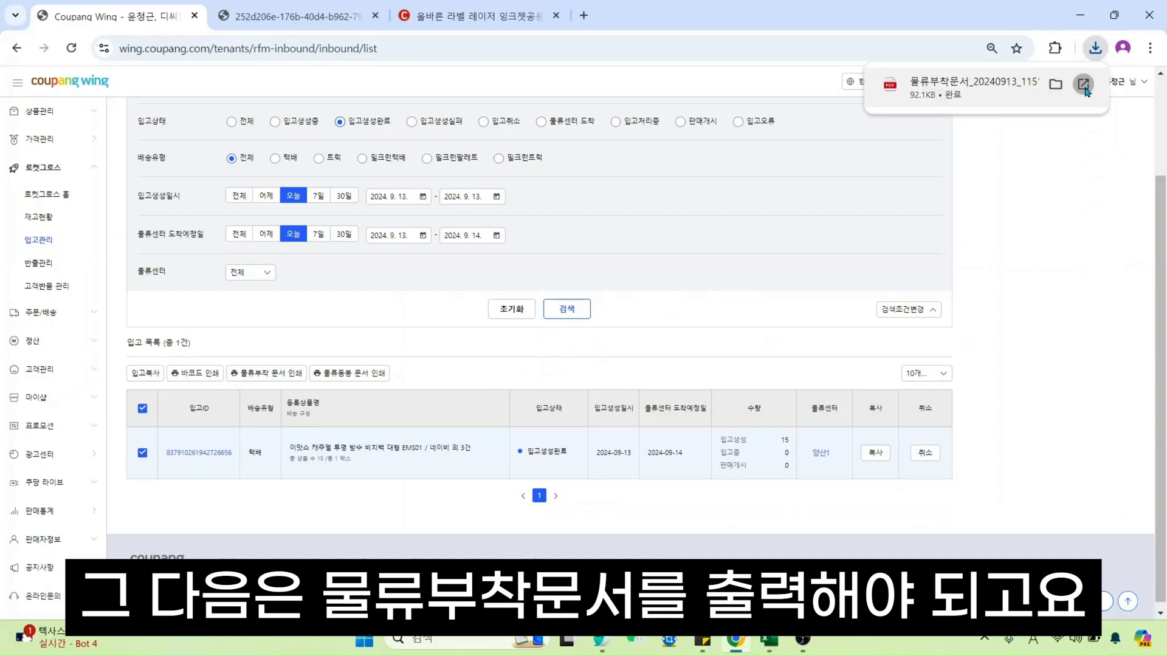
pyautogui.click(1083, 85)
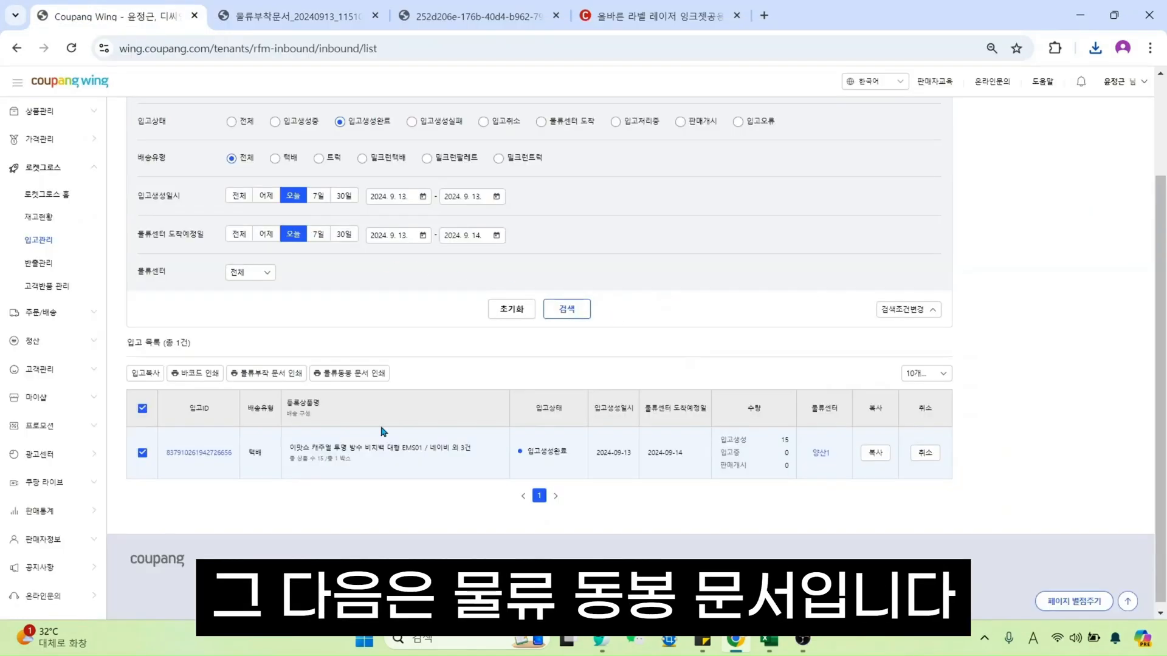
# Generate the 물류동봉 문서 for the selected shipment and open the downloaded PDF to review its contents.
pyautogui.click(351, 374)
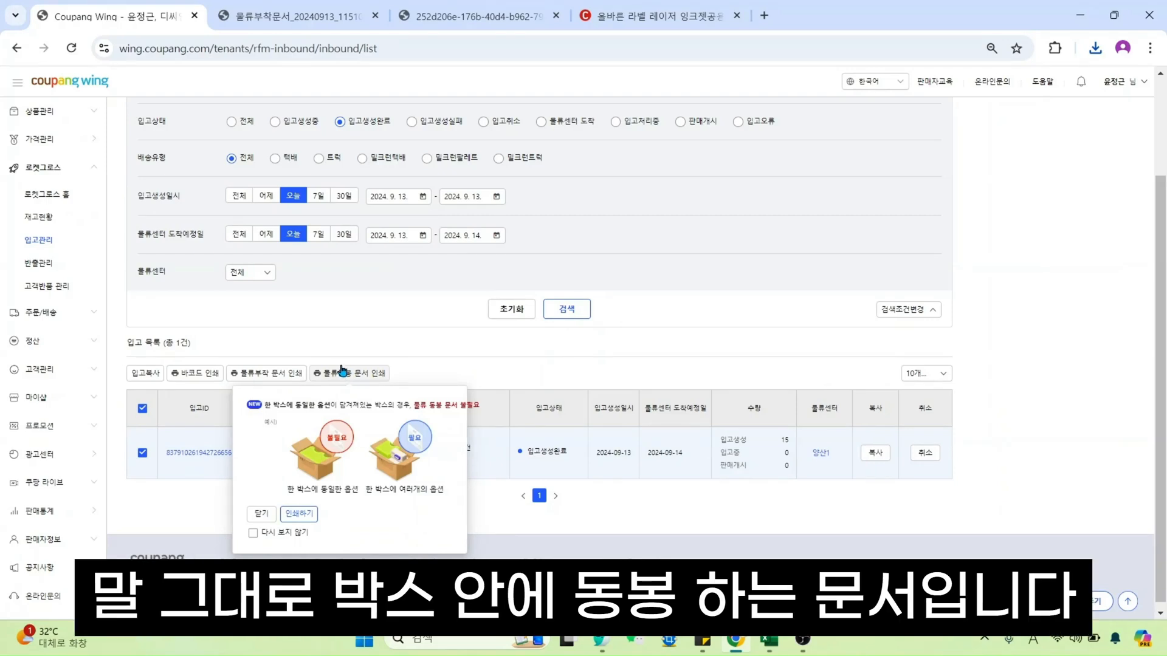
pyautogui.scroll(-1, 364, 365)
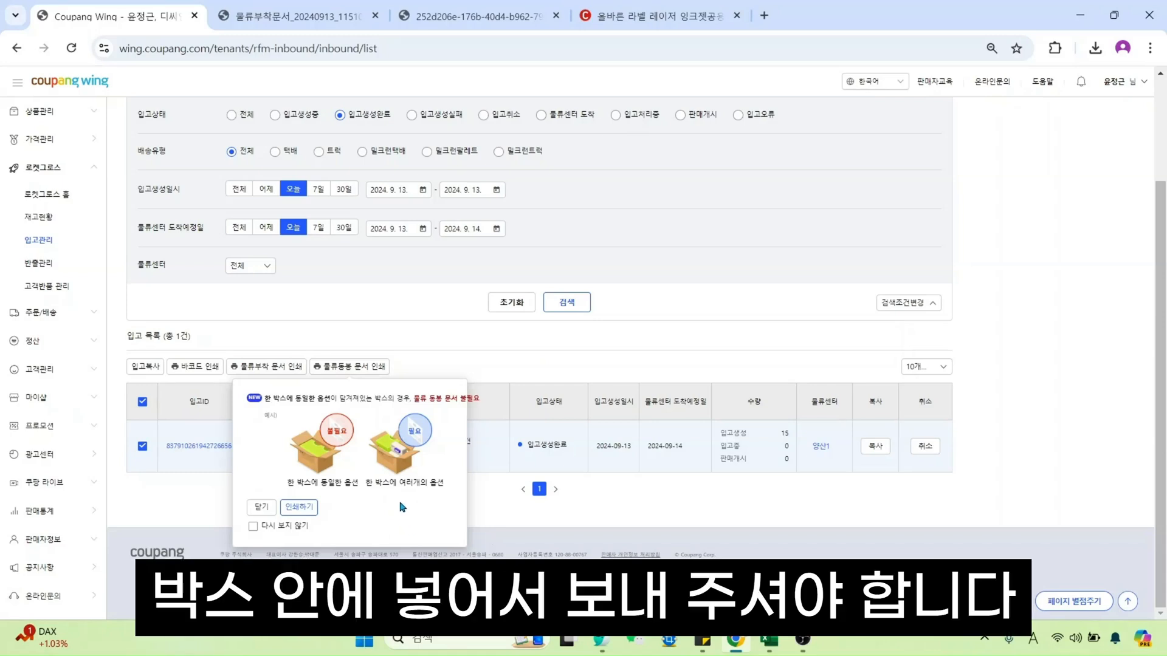
pyautogui.click(299, 507)
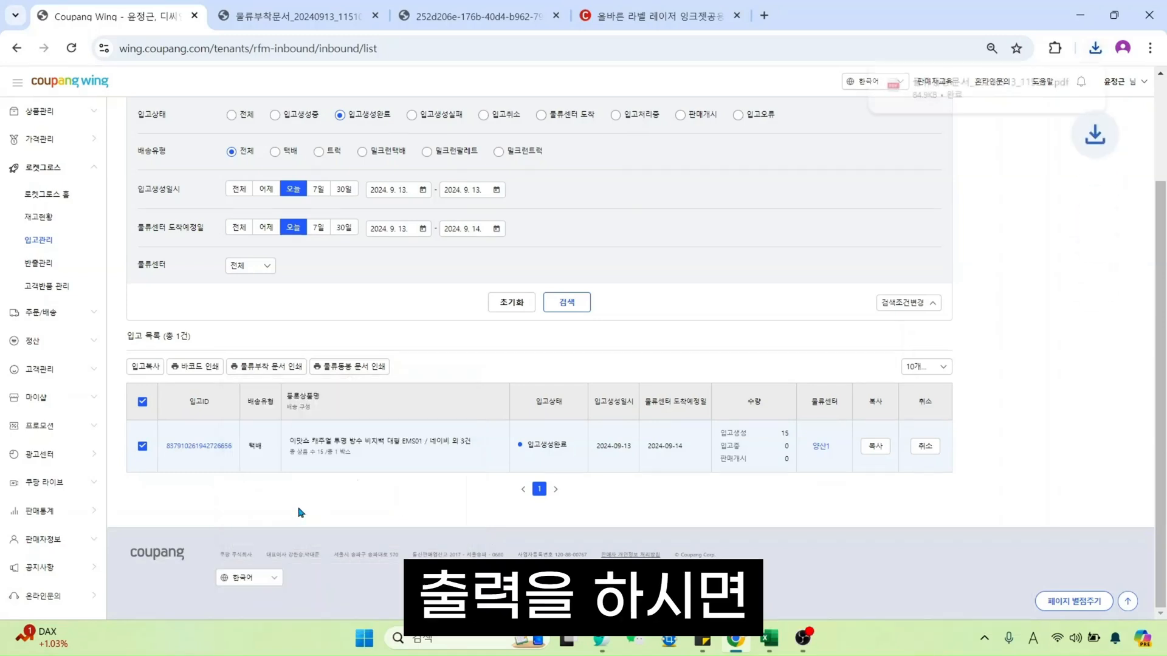
pyautogui.click(1083, 86)
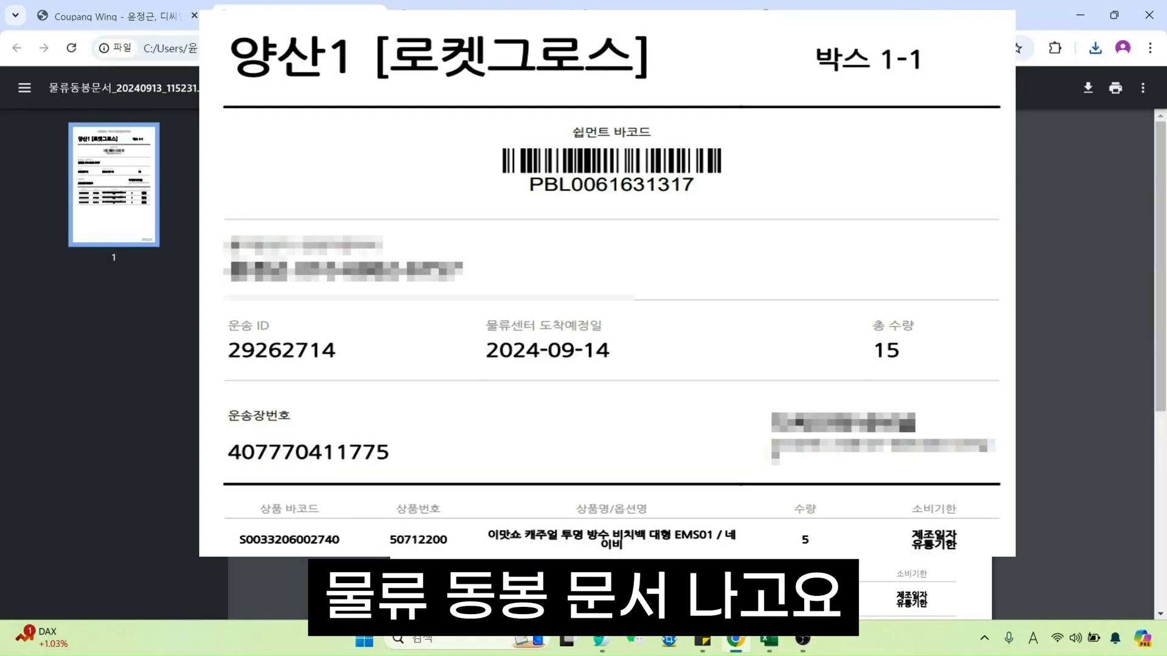
pyautogui.scroll(-3, 608, 364)
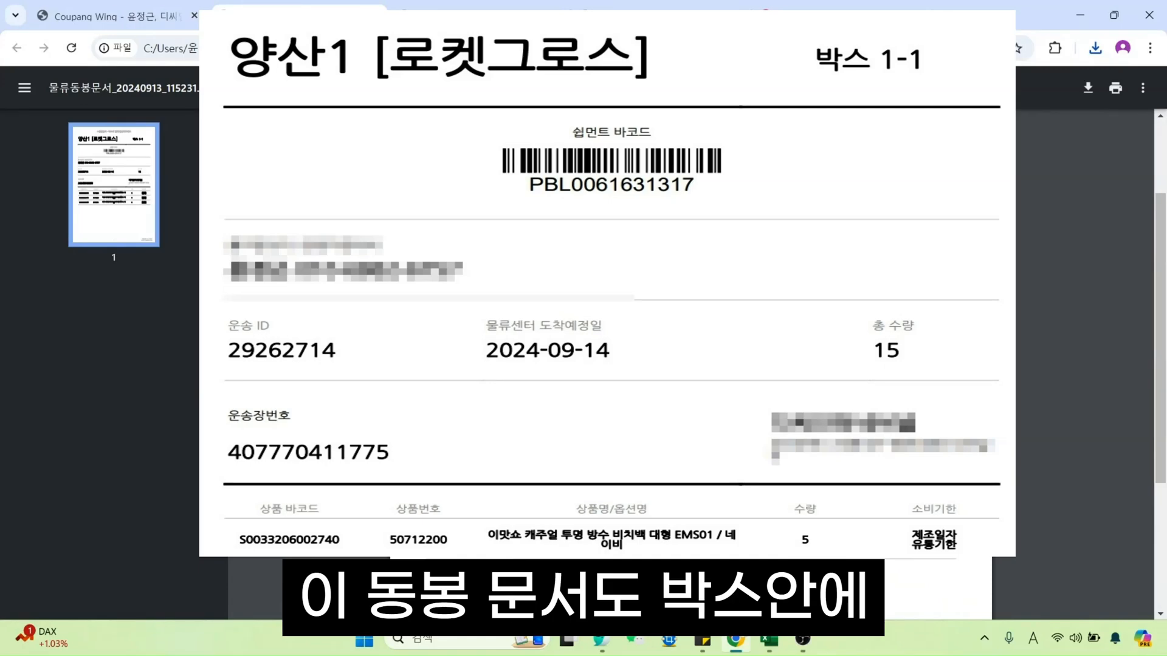
pyautogui.scroll(3, 607, 365)
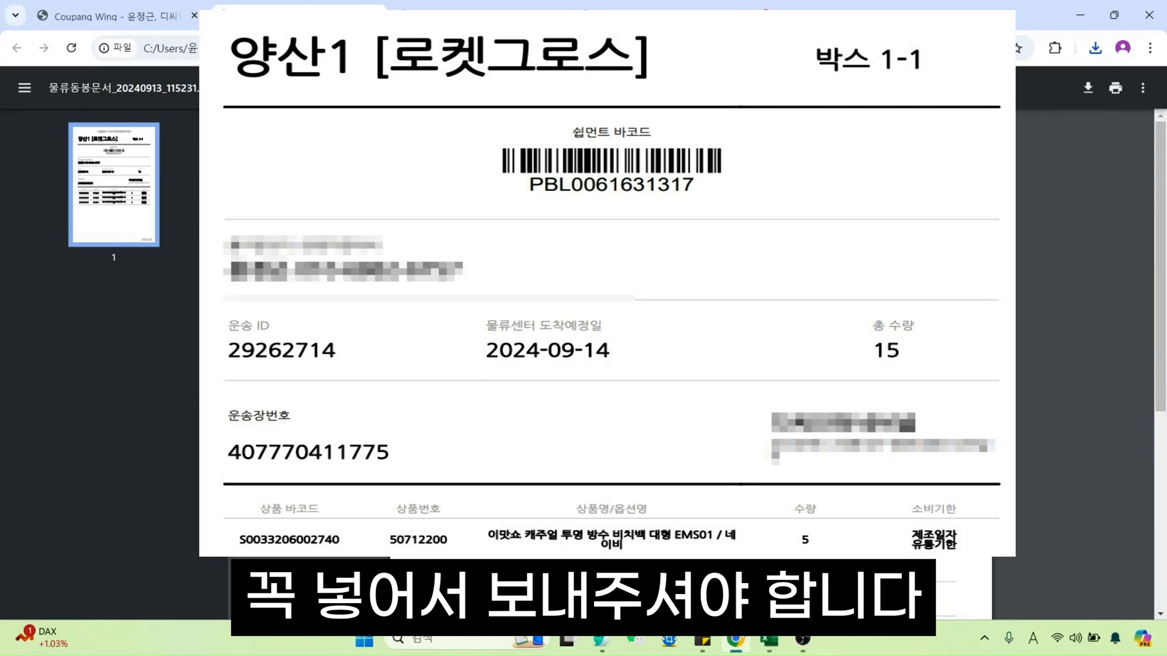
# Return to the Coupang Wing inbound list and switch to Excel.
pyautogui.click(150, 19)
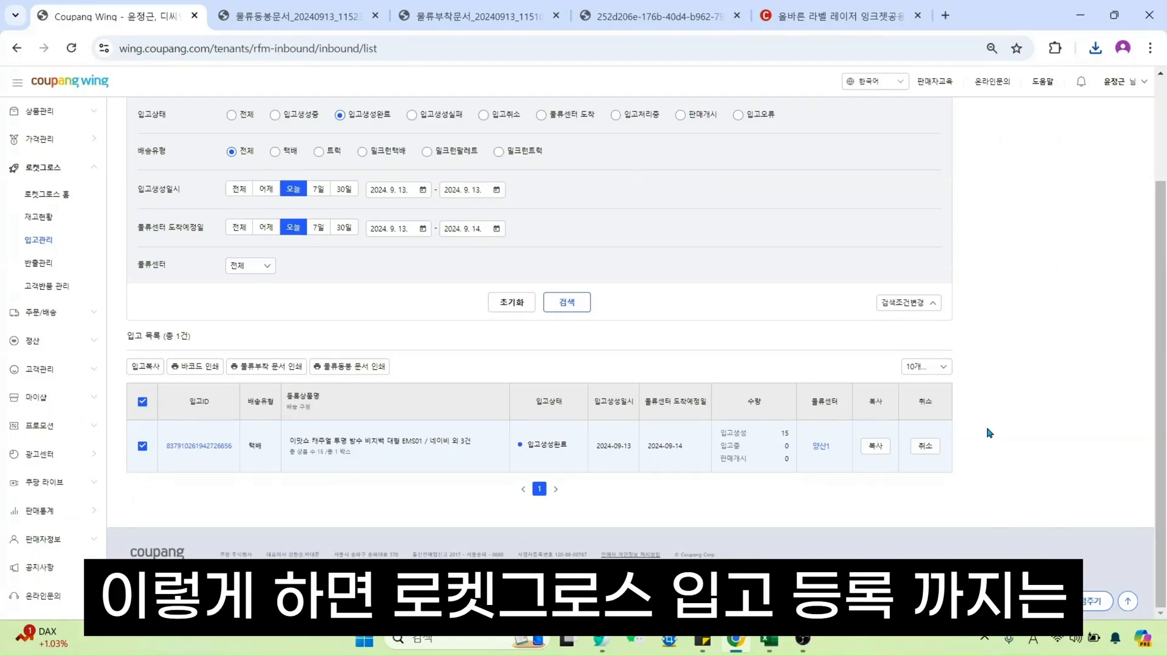
pyautogui.click(769, 638)
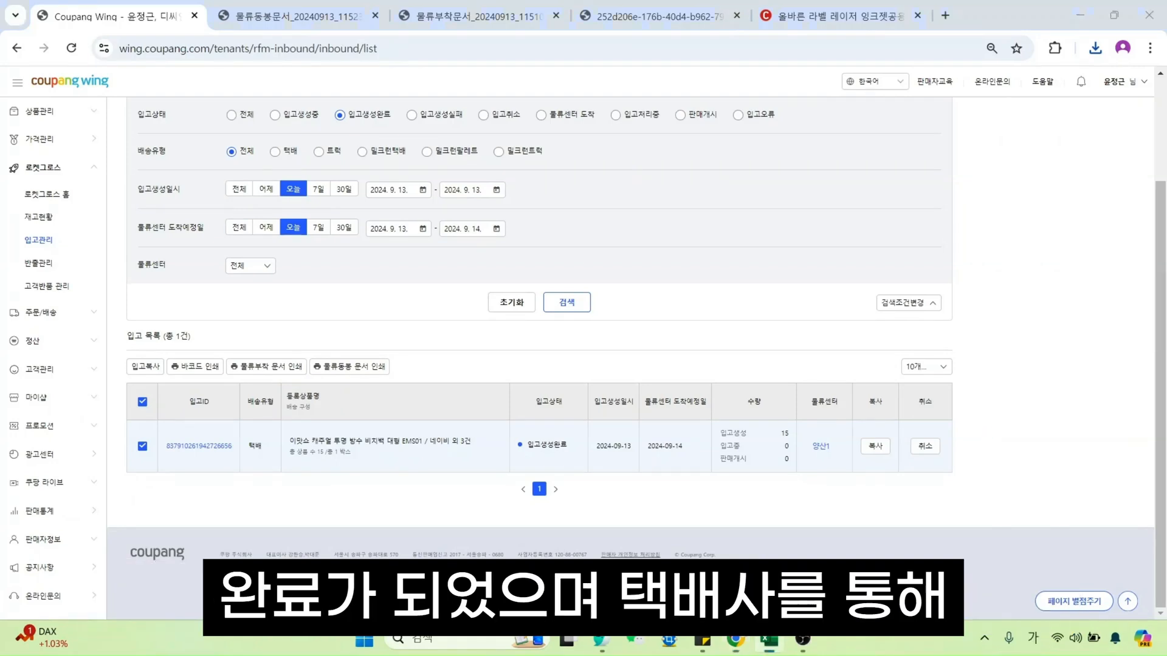